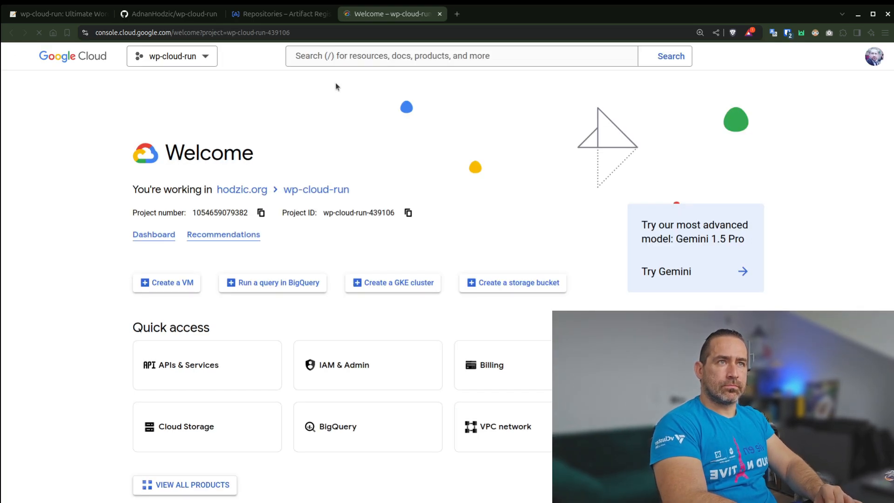
Start creating a MySQL instance in Cloud SQL for the wp-cloud-run project and enable the required Compute Engine API.
left_click(453, 60)
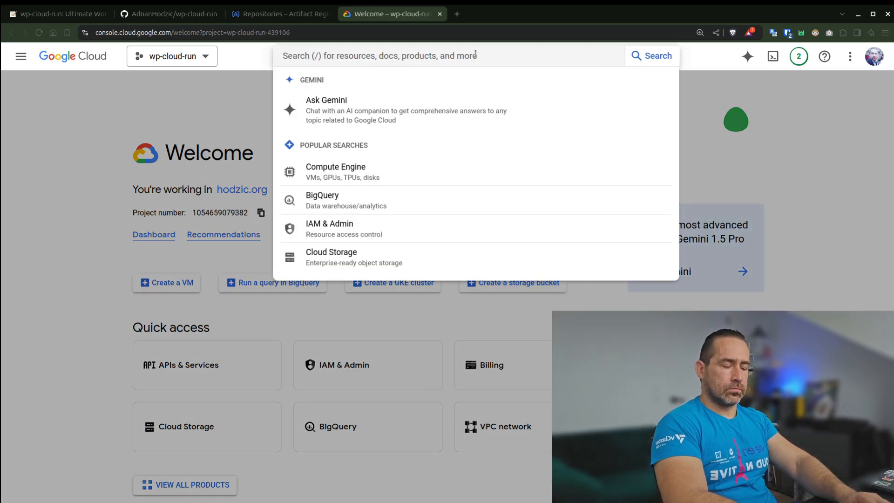
type("sql")
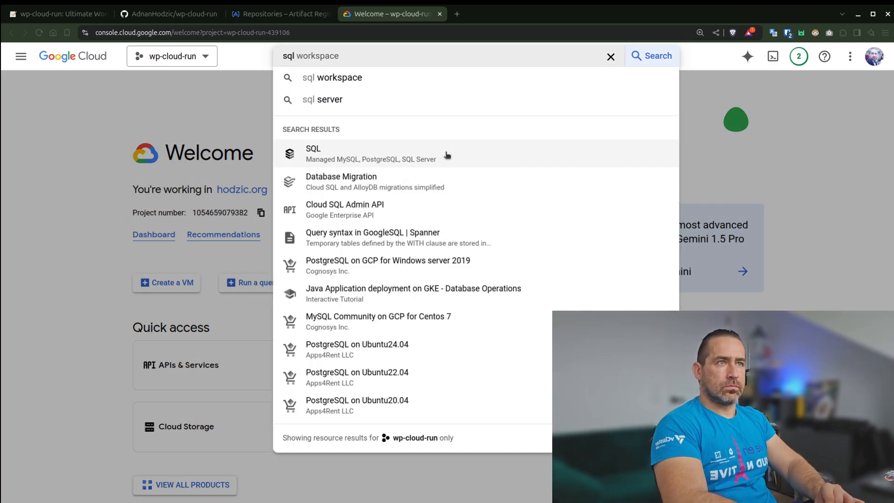
left_click(446, 154)
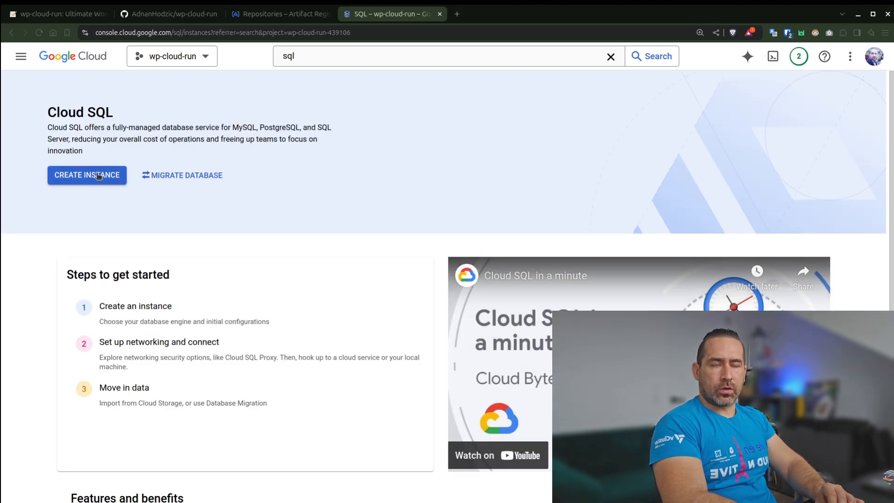
left_click(97, 174)
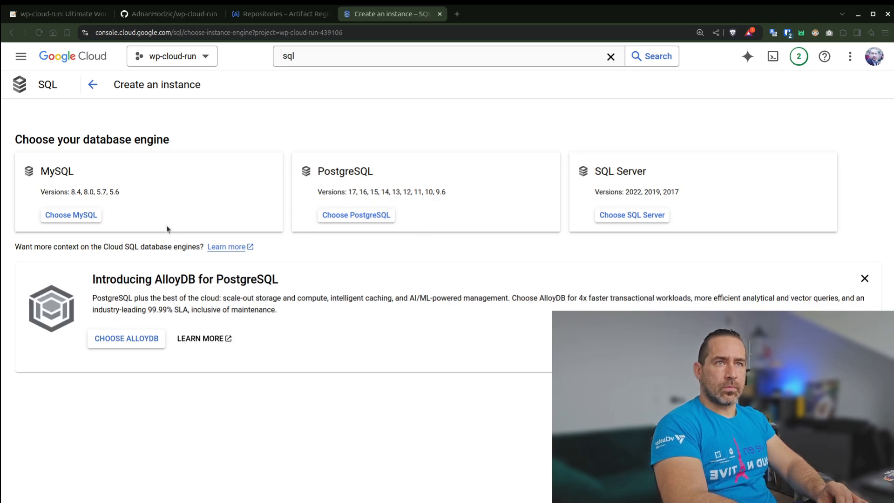
left_click(66, 217)
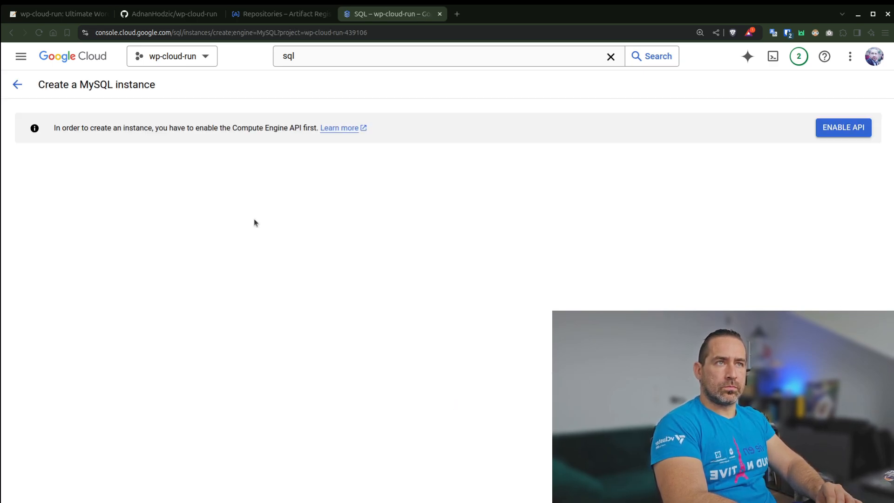
left_click(861, 128)
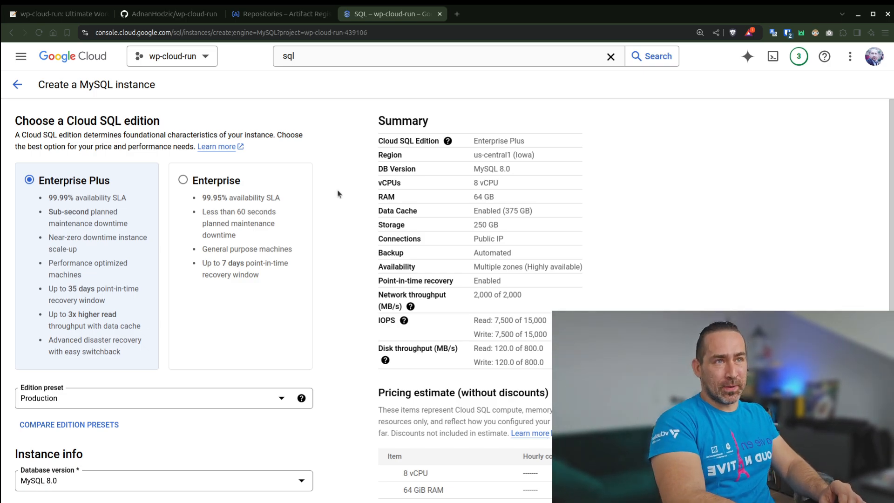
Choose the Enterprise edition for the MySQL instance with the Sandbox edition preset.
left_click(182, 180)
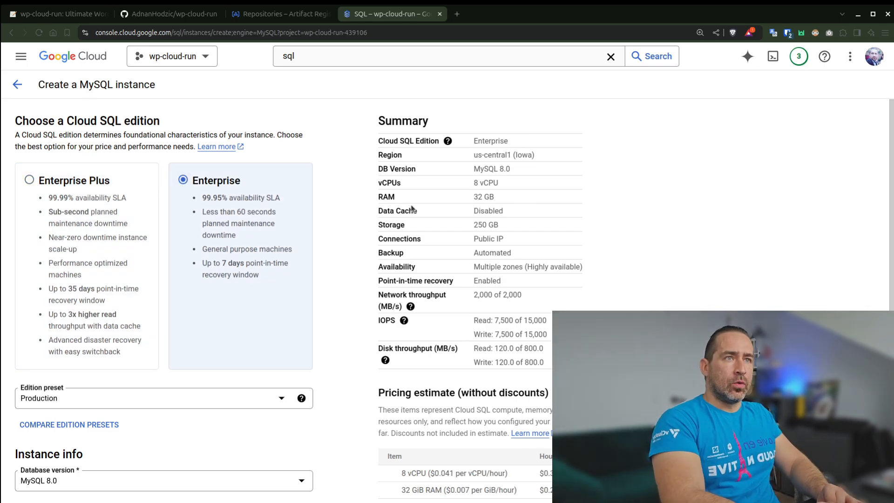
left_click(189, 401)
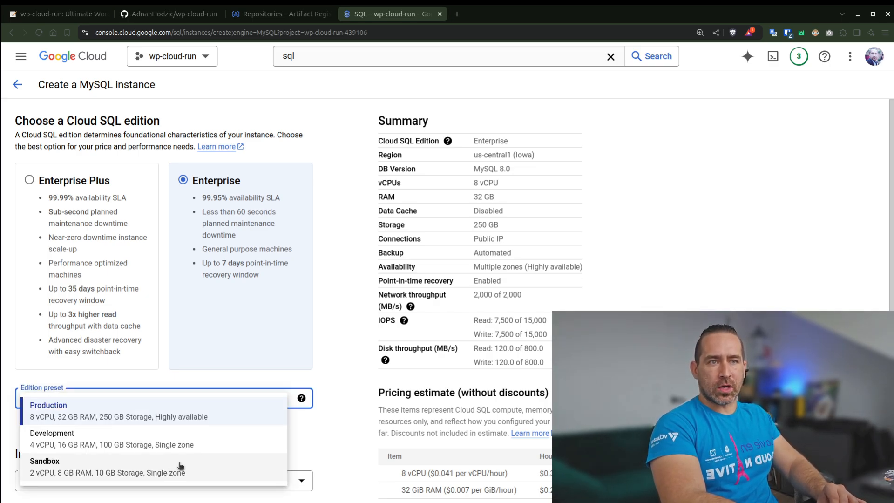
left_click(206, 469)
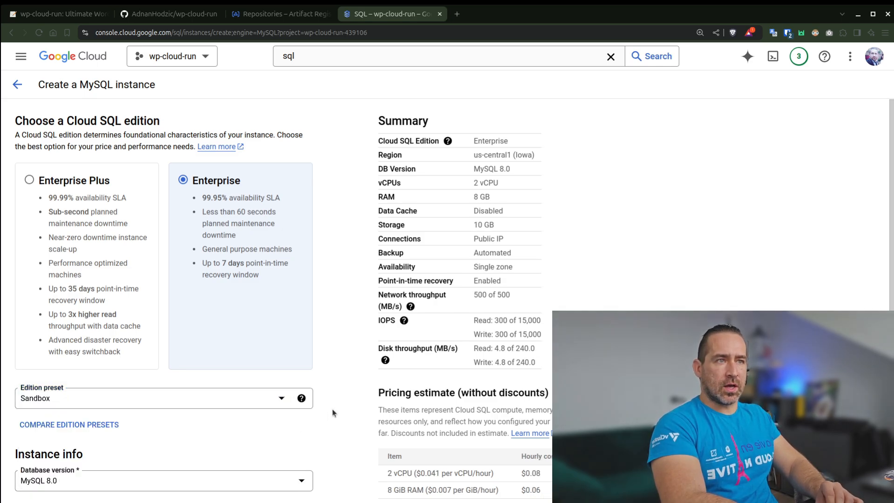
Set the MySQL instance ID to the1, keeping the MySQL 8.0 database version.
scroll(332, 409, "down", 4)
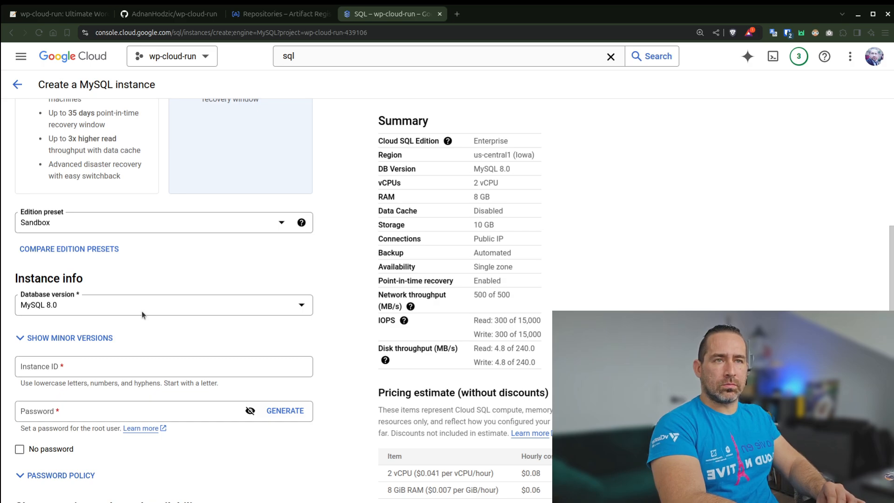
scroll(334, 343, "down", 1)
left_click(113, 321)
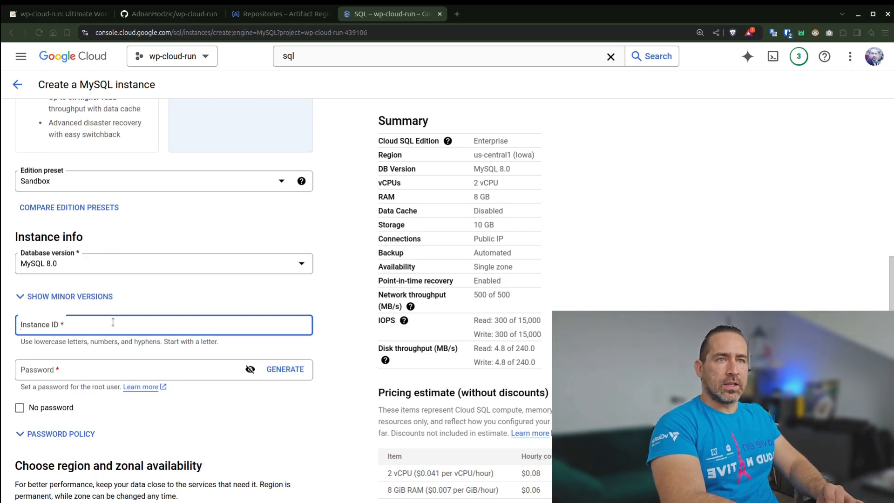
type("the1")
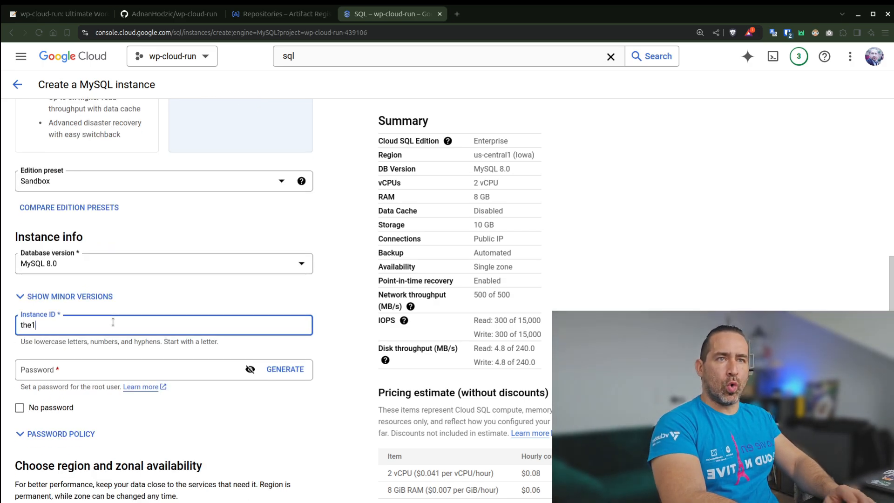
left_click(335, 322)
Open the .env file of the wp-cloud-run GitHub repository in a new tab and copy the MYSQL_ROOT_PASSWORD value.
scroll(336, 322, "down", 1)
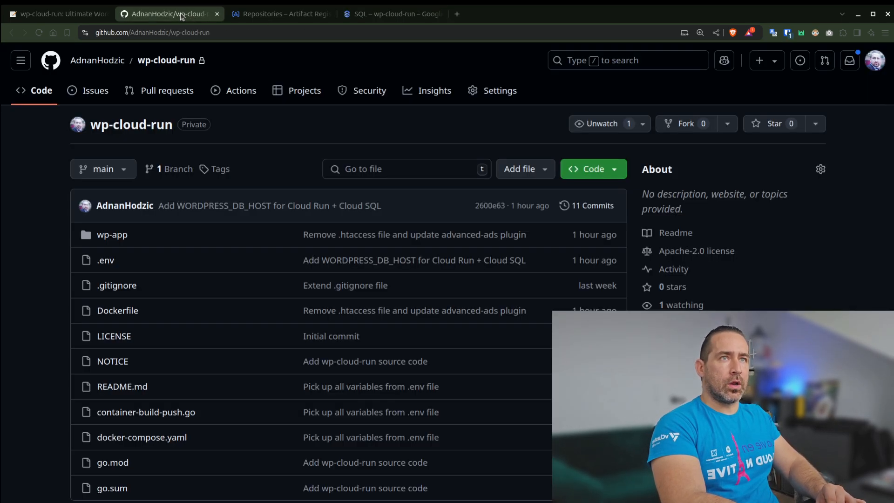
left_click(184, 14)
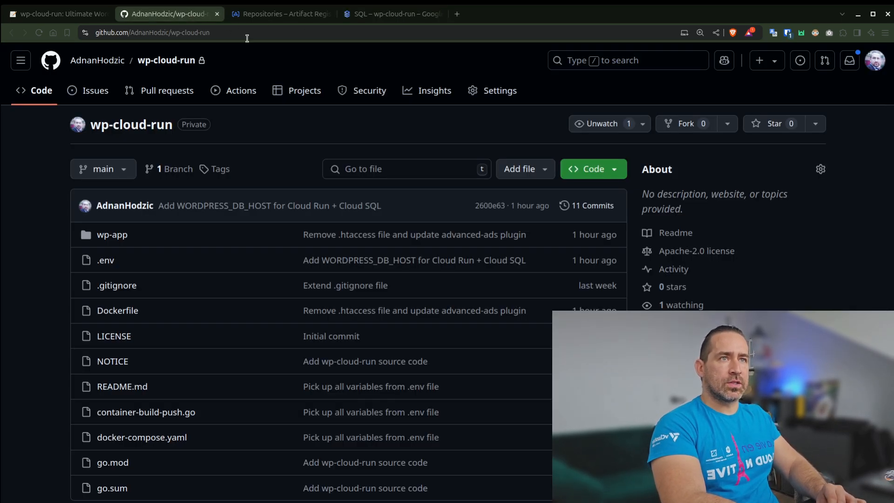
middle_click(106, 261)
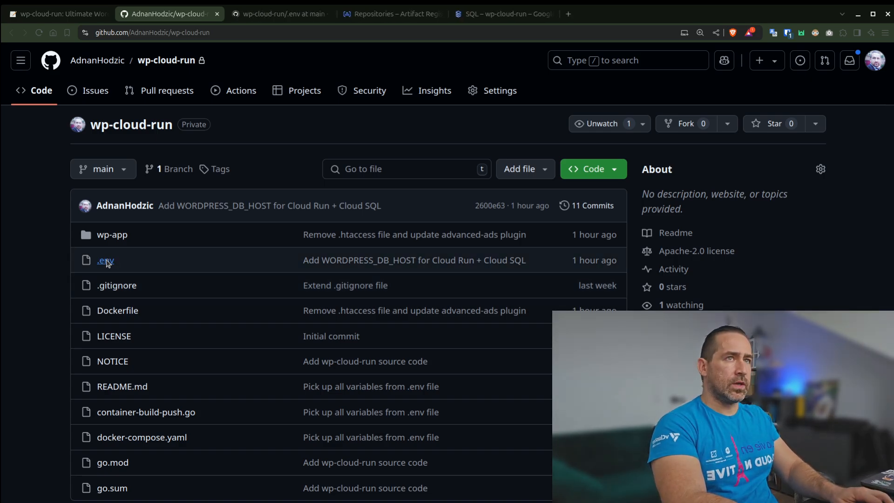
key("ctrl+Tab")
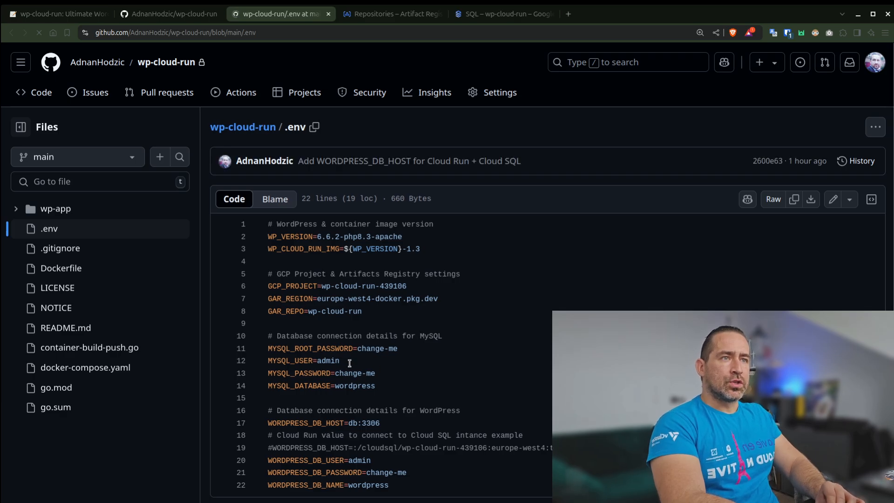
left_click_drag(398, 349, 358, 349)
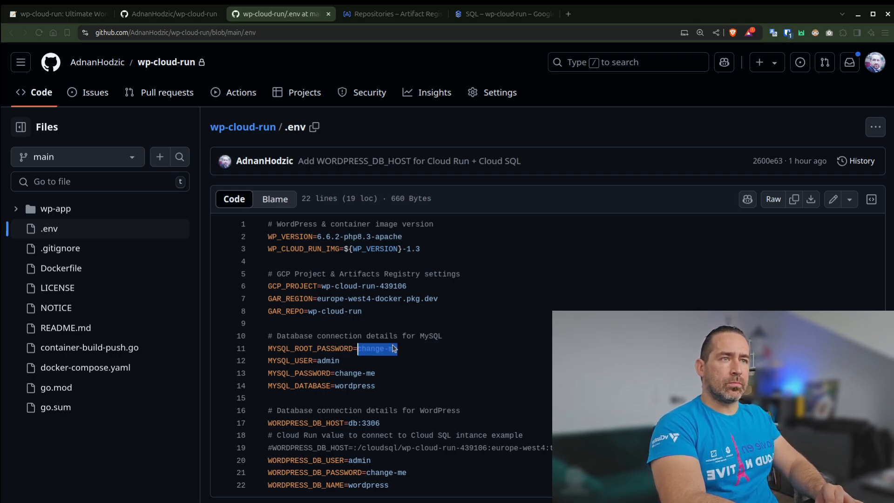
Return to the MySQL instance form, paste the copied root password into its Password field, check it unmasked and mask it again.
key("ctrl+Tab")
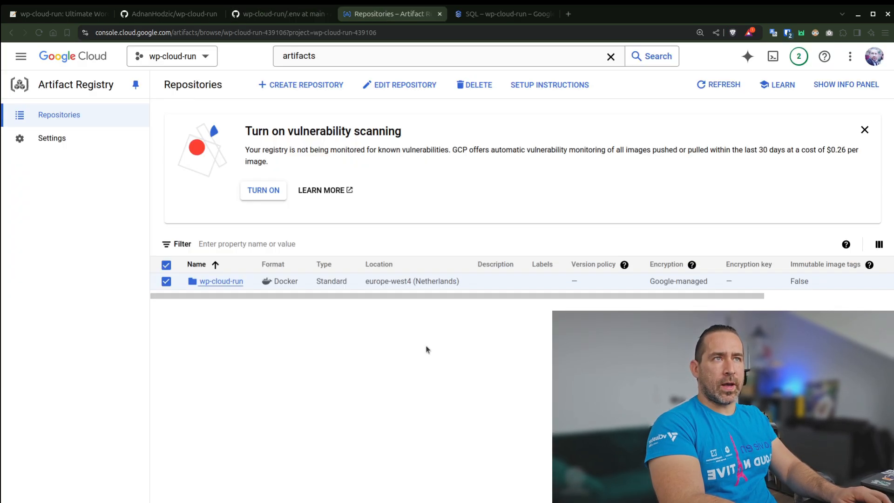
key("ctrl+shift+Tab")
key("ctrl+shift+Tab")
key("ctrl+Tab")
key("ctrl+Tab")
key("ctrl+Tab")
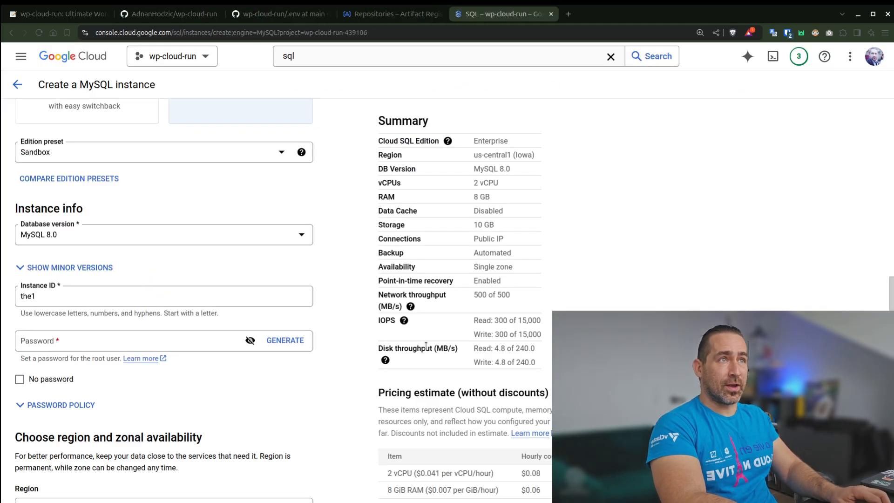
left_click(151, 340)
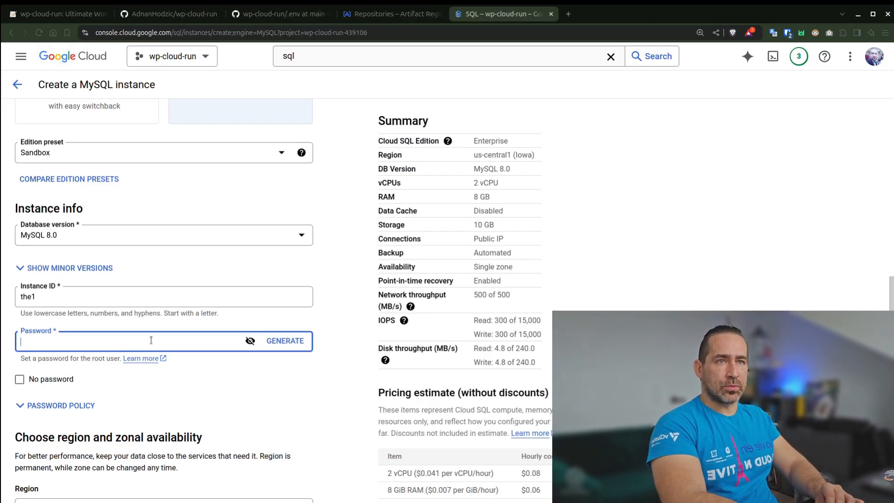
key("ctrl+v")
left_click(251, 341)
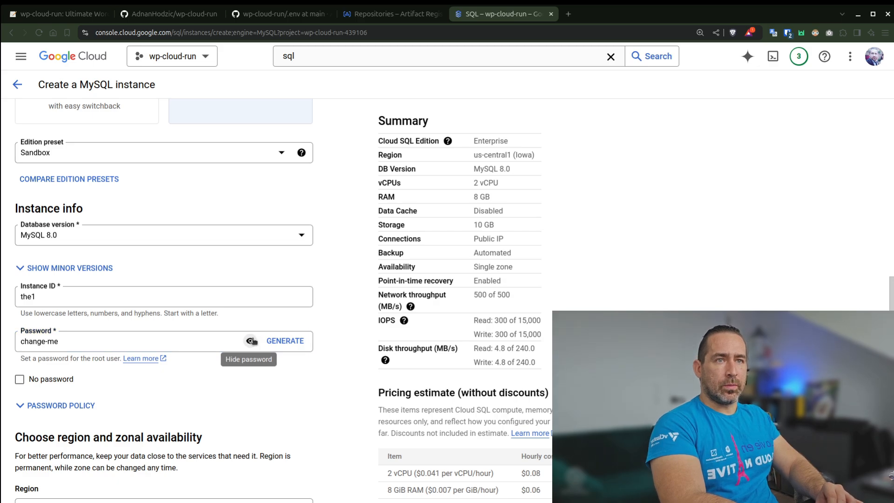
left_click(251, 341)
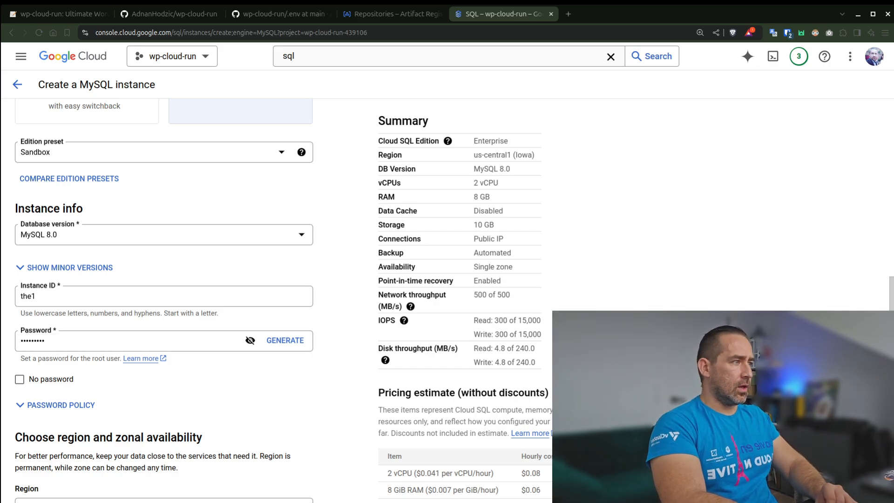
Set the MySQL instance's region to europe-west4 (Netherlands).
left_click(281, 501)
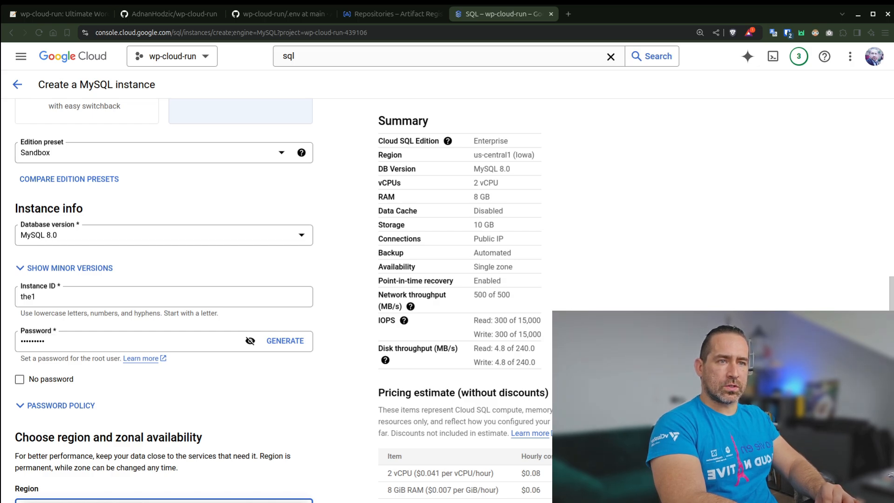
left_click(281, 502)
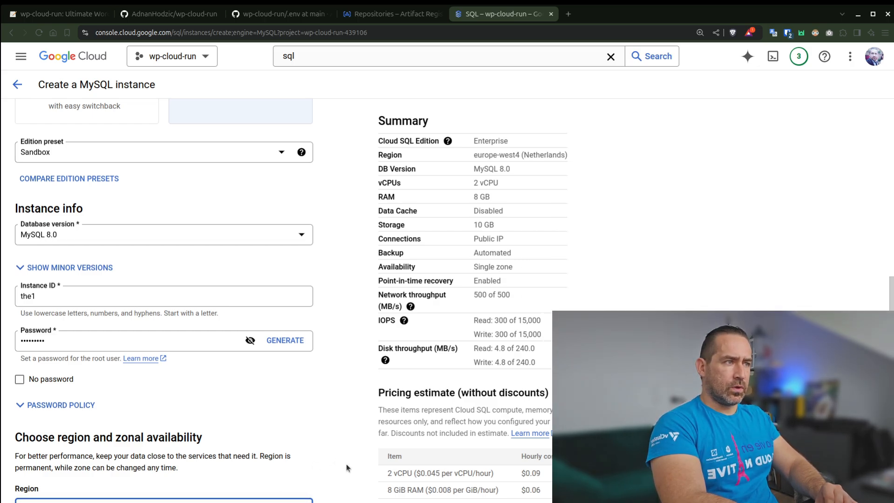
left_click(356, 447)
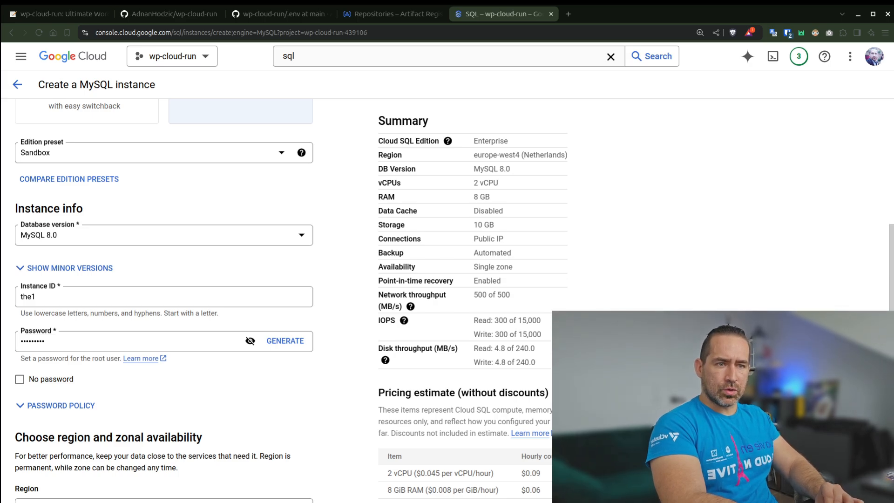
Set the instance's machine configuration to a Shared core shape with 1 vCPU and 0.614 GB of memory.
scroll(164, 301, "down", 7)
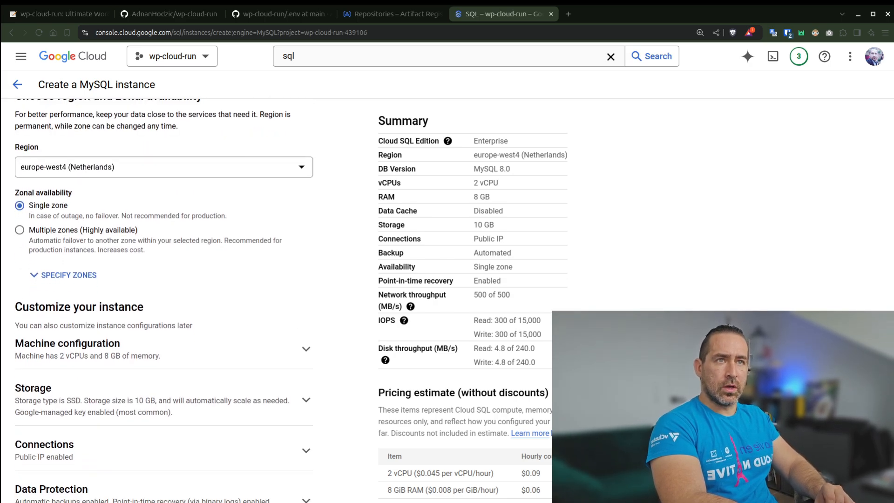
scroll(313, 212, "up", 1)
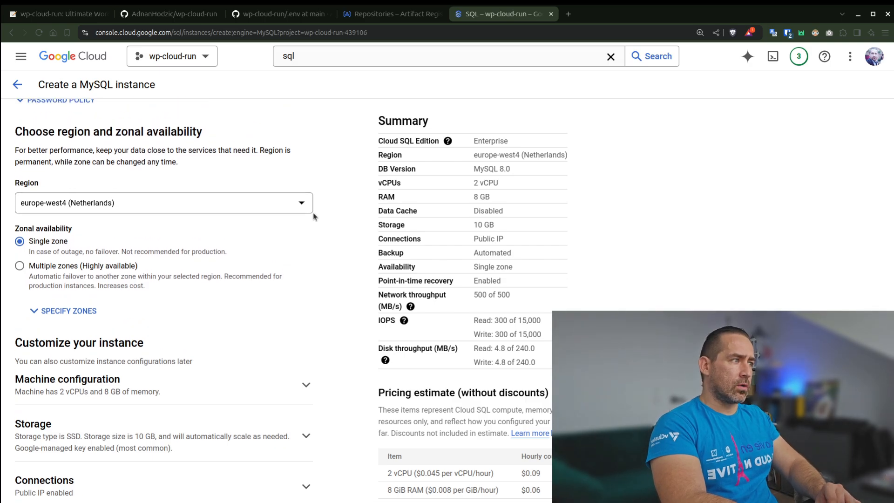
scroll(344, 305, "down", 1)
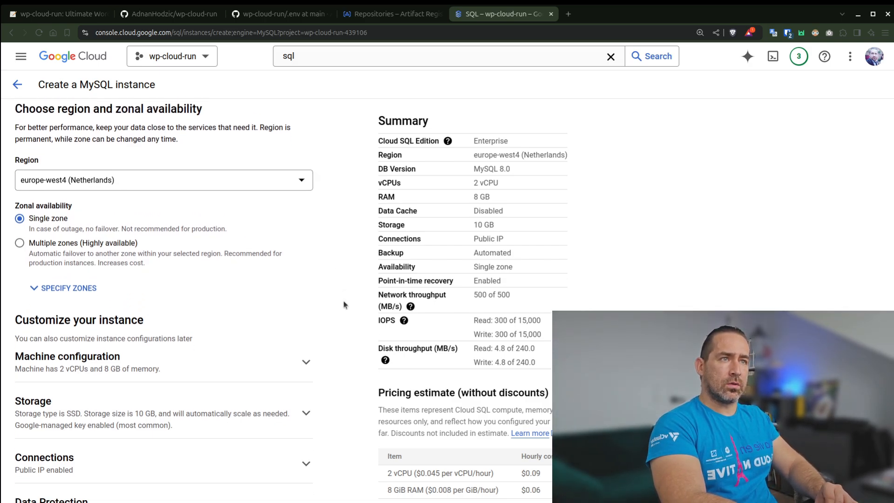
scroll(344, 305, "down", 1)
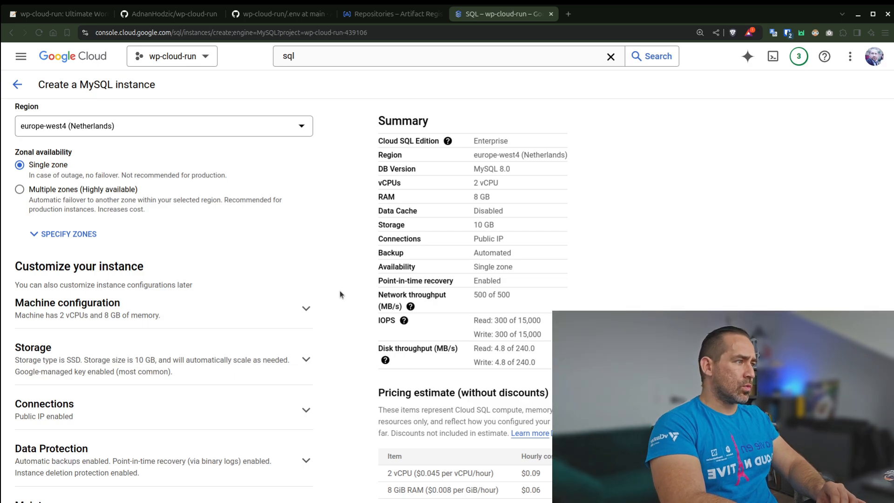
left_click(307, 311)
scroll(349, 280, "down", 5)
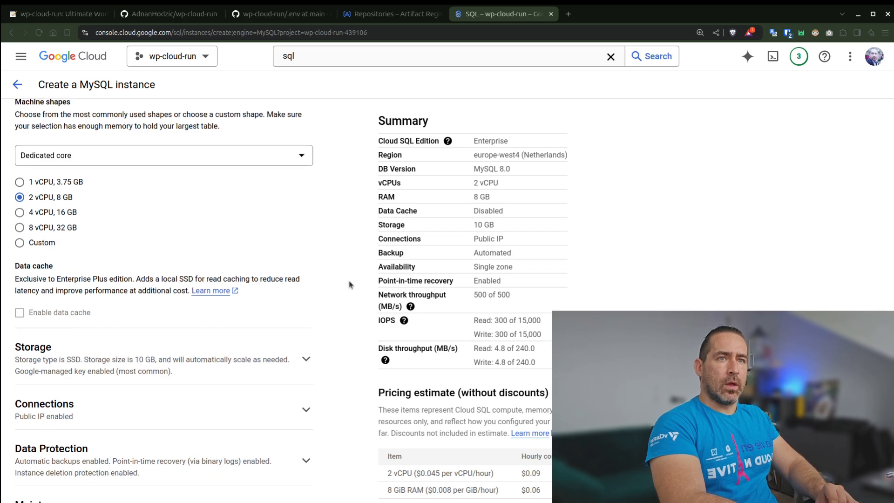
scroll(348, 280, "up", 2)
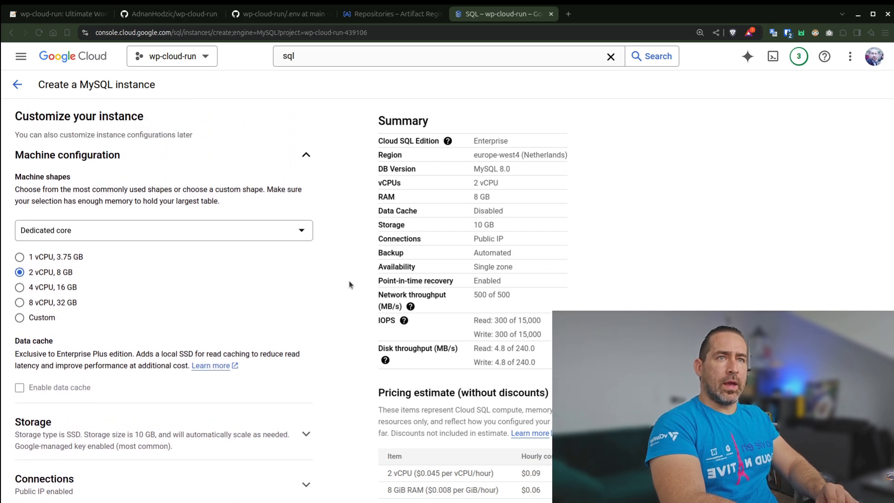
left_click(51, 257)
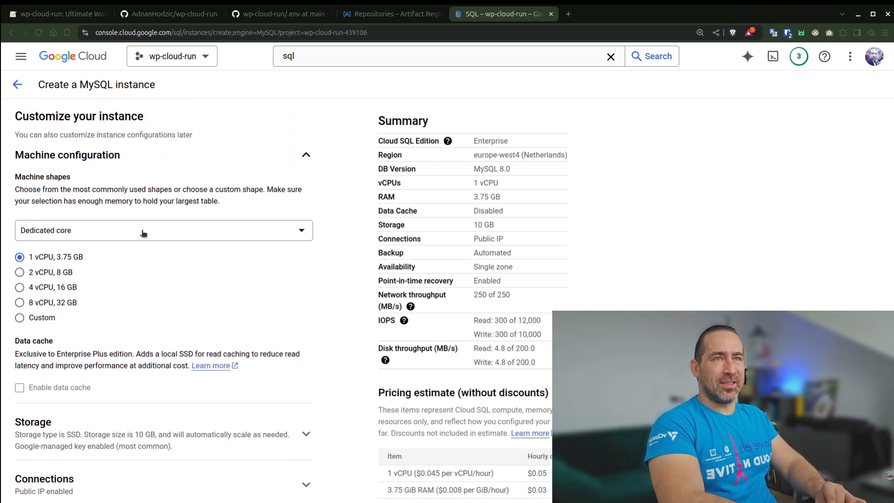
left_click(112, 229)
left_click(132, 240)
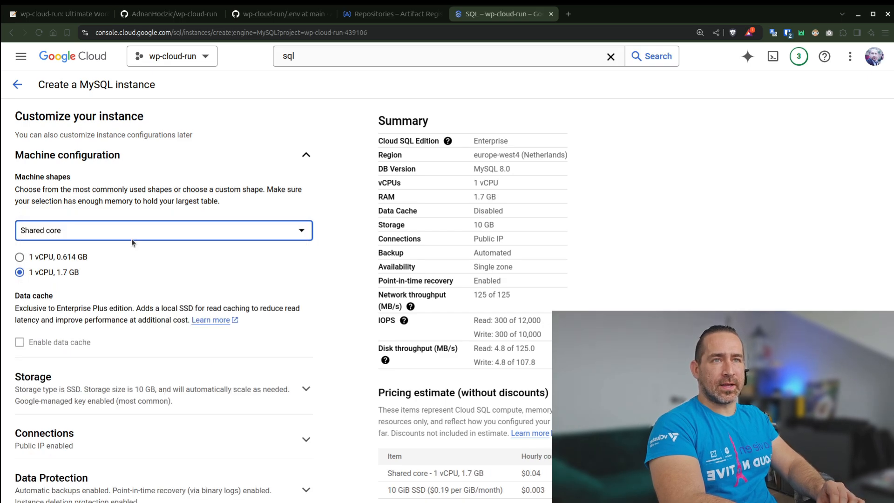
left_click(59, 260)
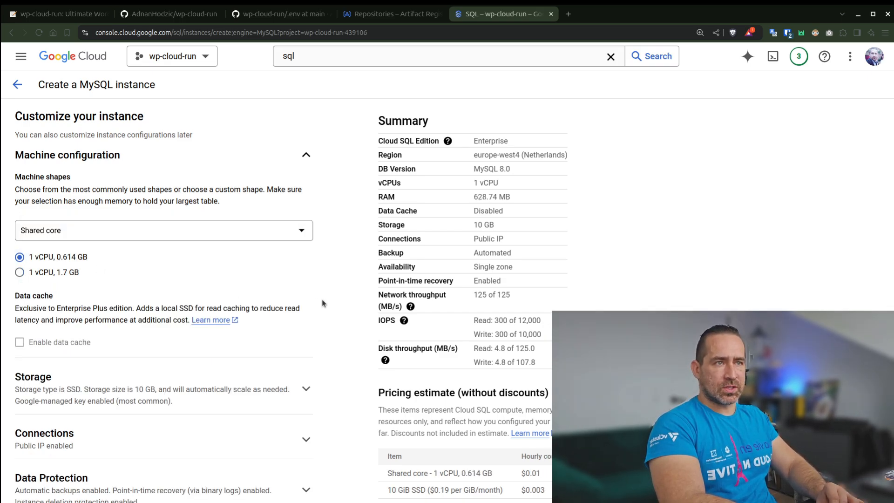
scroll(343, 319, "down", 1)
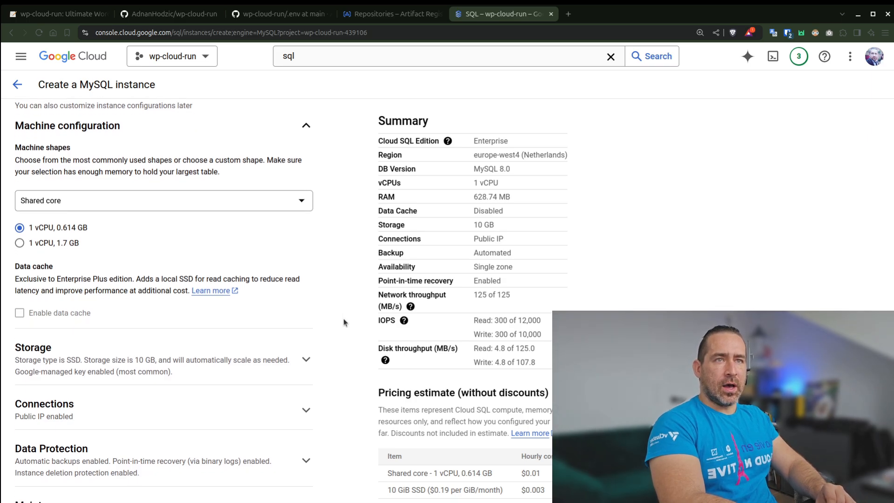
Review the MySQL instance's Storage settings and its Connections settings, including IP assignment and authorized networks.
left_click(306, 359)
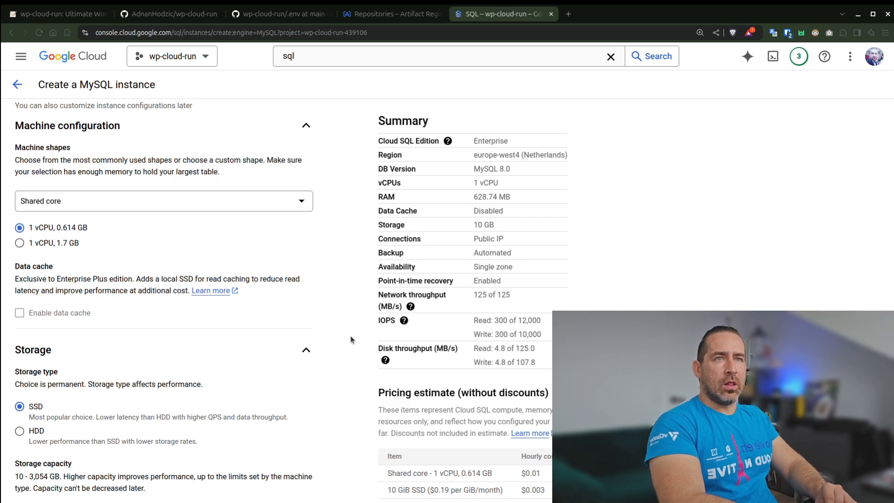
scroll(351, 339, "down", 5)
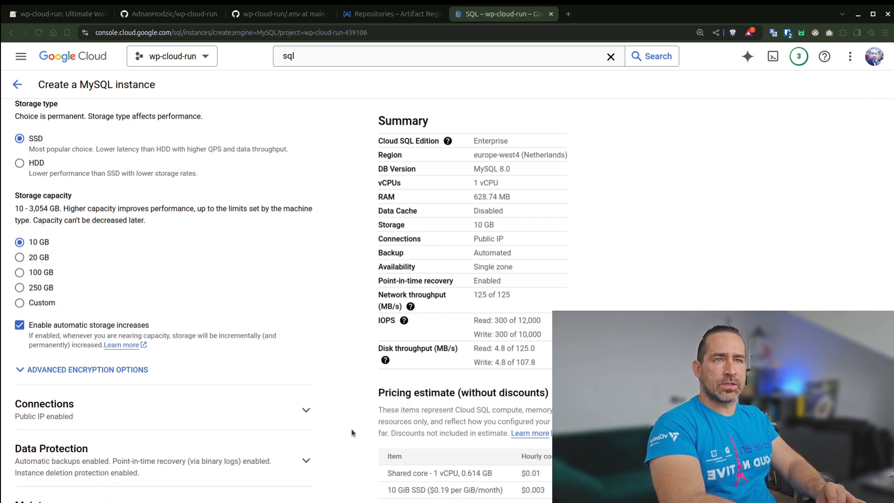
left_click(305, 412)
scroll(338, 351, "down", 6)
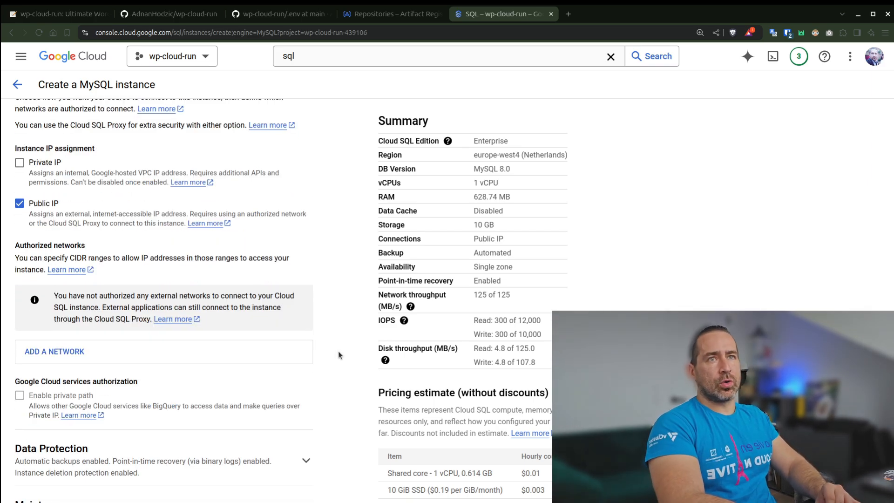
scroll(338, 354, "up", 1)
scroll(339, 354, "up", 2)
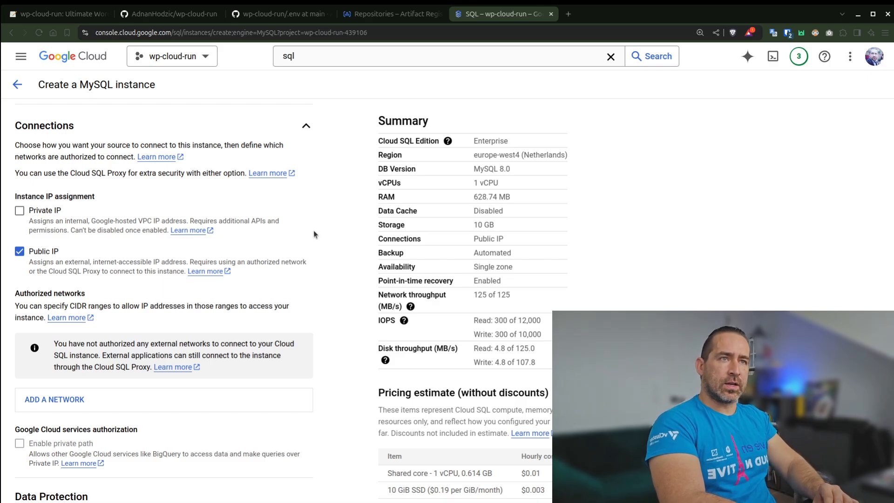
Disable point-in-time recovery in the instance's Data Protection settings.
scroll(315, 254, "down", 2)
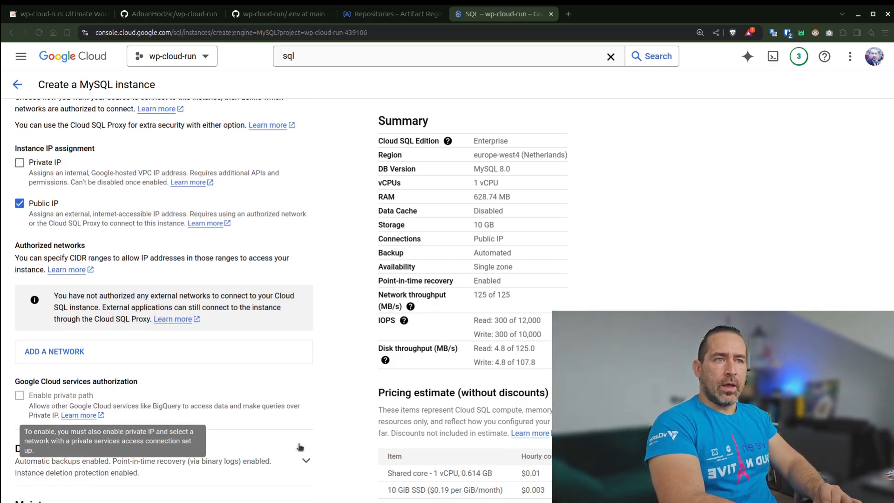
left_click(306, 461)
scroll(330, 362, "down", 7)
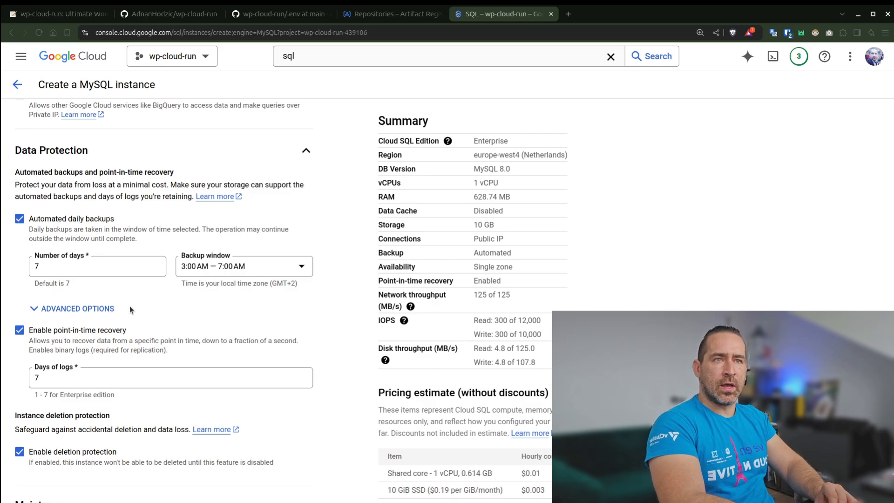
left_click(78, 331)
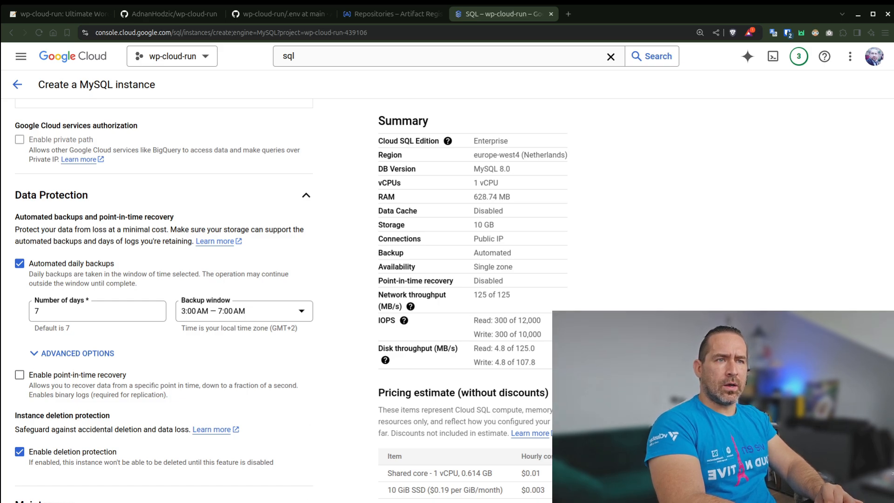
Set the instance's maintenance window to Sunday, 3:00 AM – 4:00 AM.
scroll(337, 426, "down", 3)
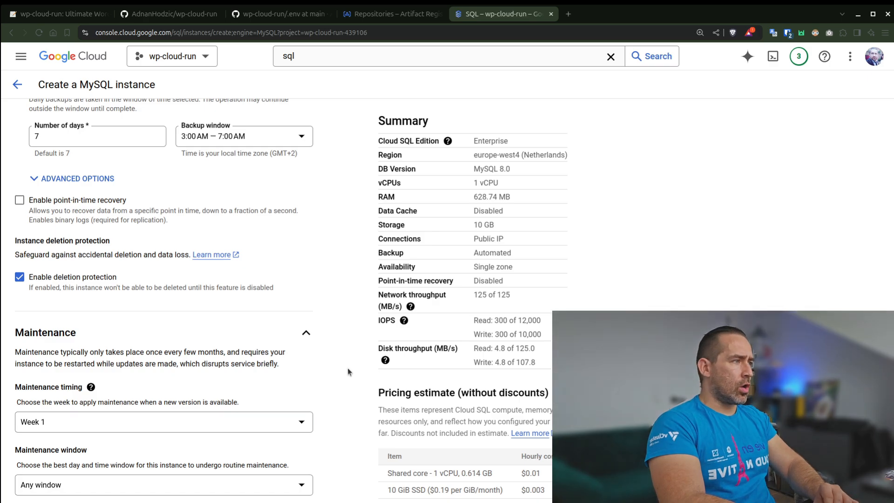
left_click(285, 489)
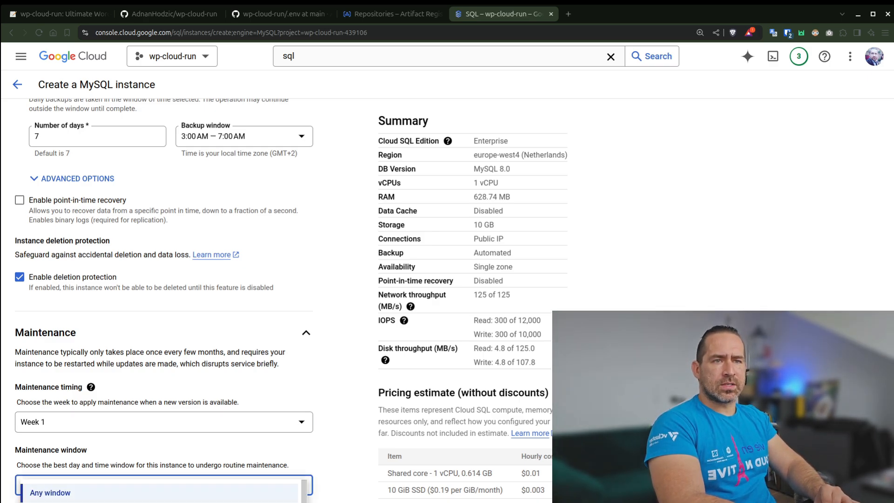
left_click(285, 502)
scroll(334, 409, "down", 1)
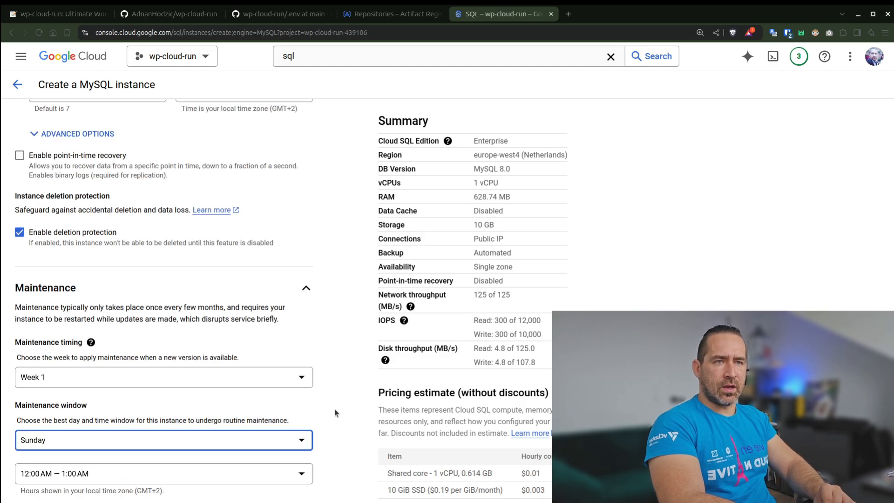
left_click(276, 478)
left_click(275, 502)
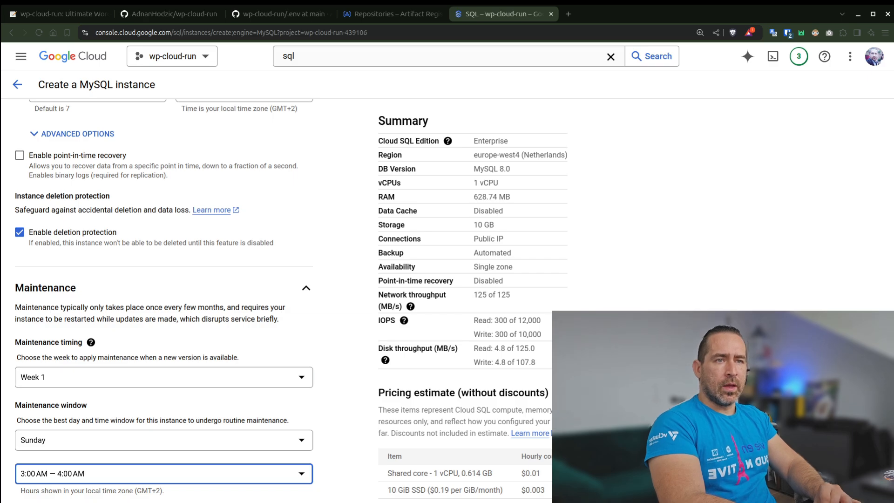
left_click(346, 501)
Check the remaining Flags settings, create the MySQL instance and dismiss the password manager's offer to save the password.
scroll(348, 453, "down", 1)
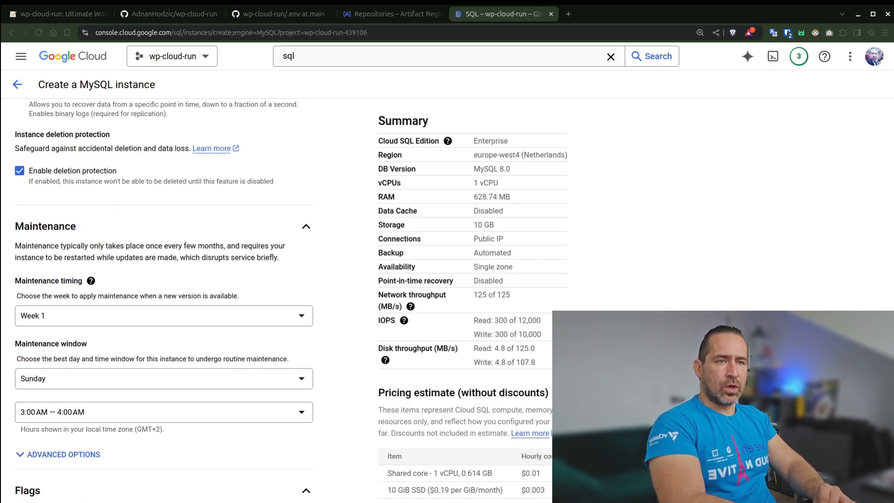
scroll(334, 494, "down", 1)
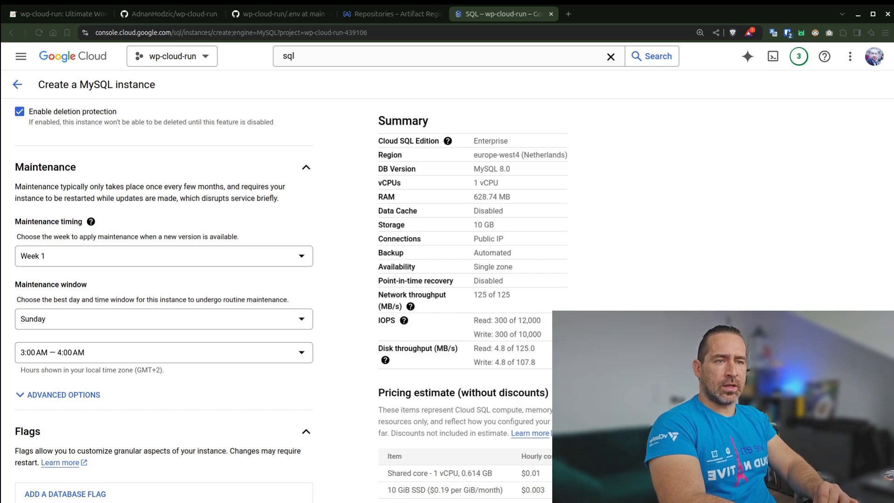
scroll(164, 298, "down", 1)
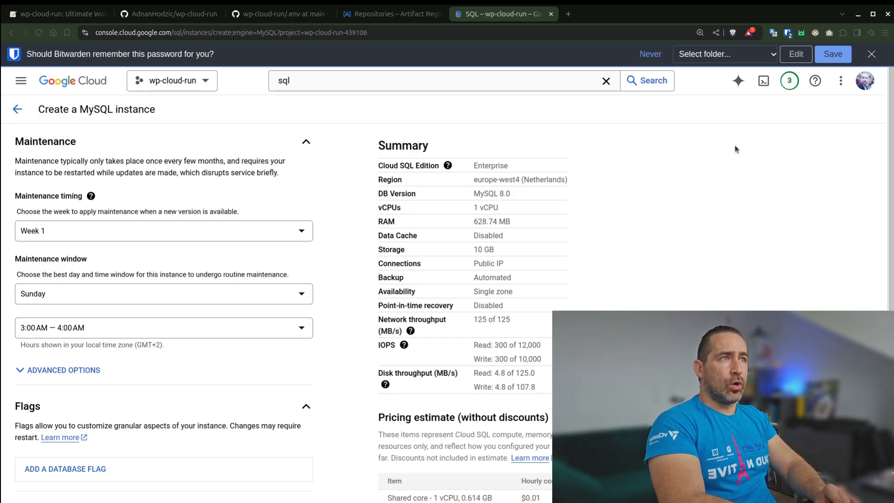
left_click(873, 55)
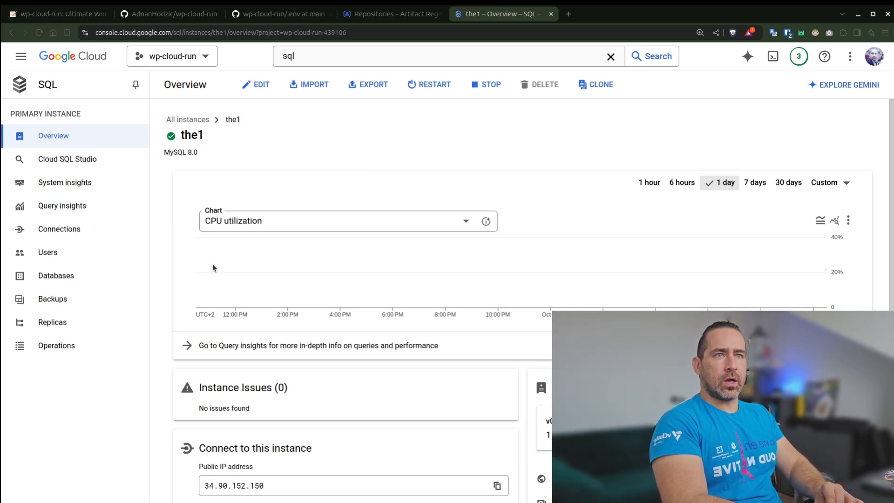
Create a database named wordpress on the the1 instance, copying the name from WORDPRESS_DB_NAME in the repository's .env file.
left_click(86, 278)
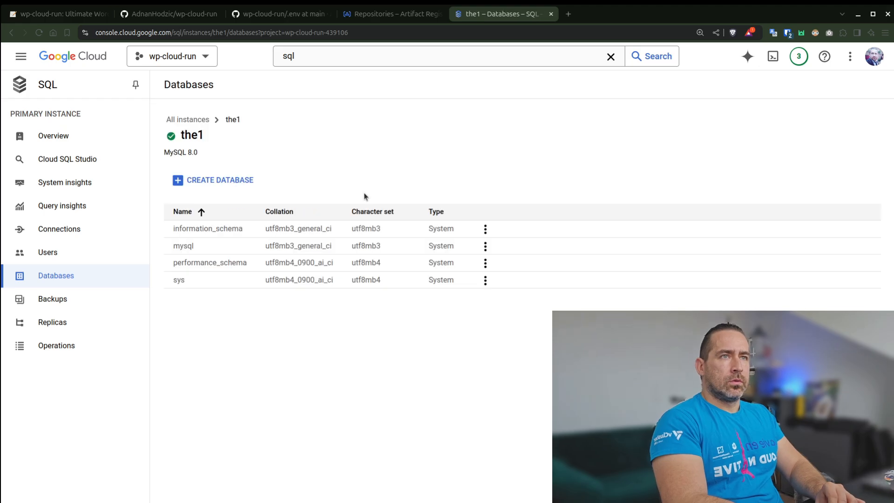
left_click(229, 182)
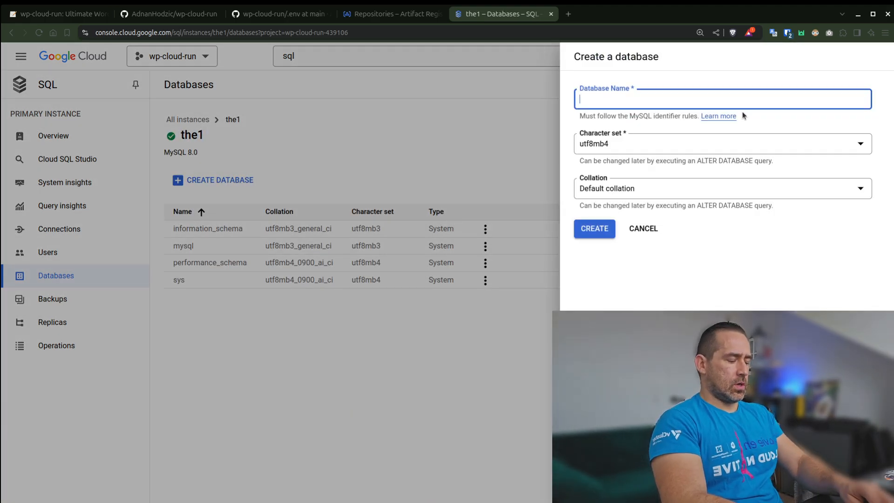
left_click(278, 14)
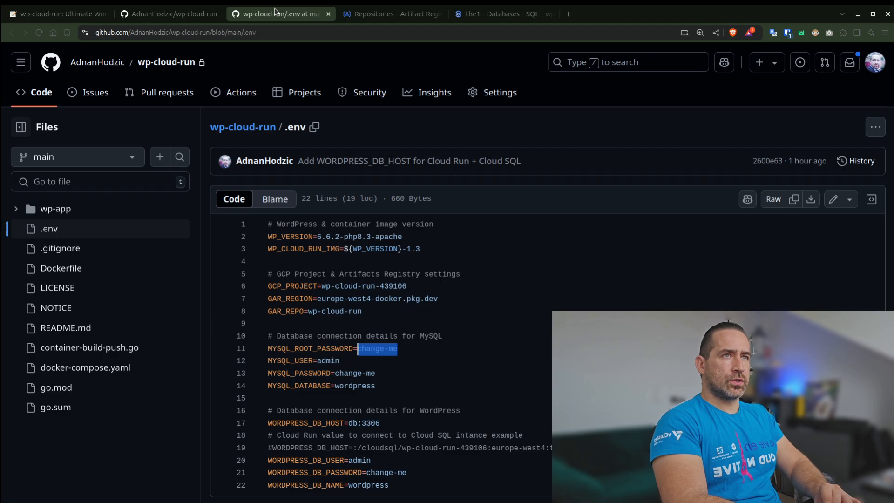
left_click(393, 373)
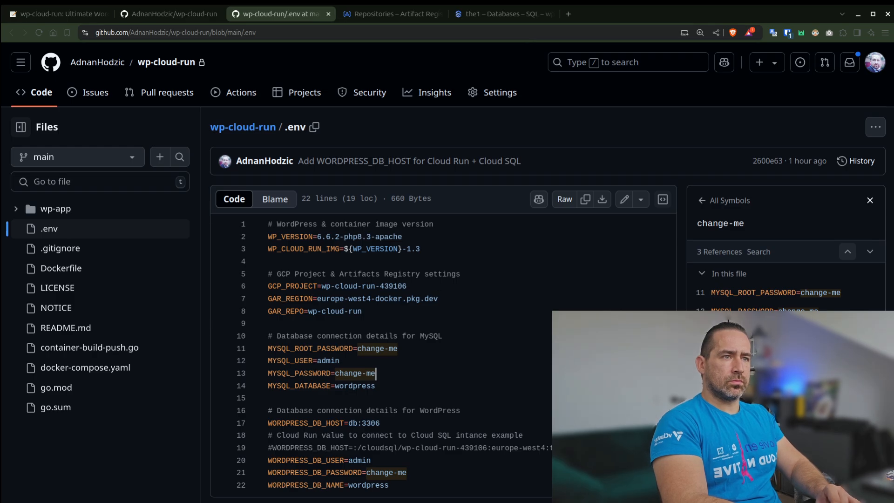
double_click(368, 484)
key("ctrl+c")
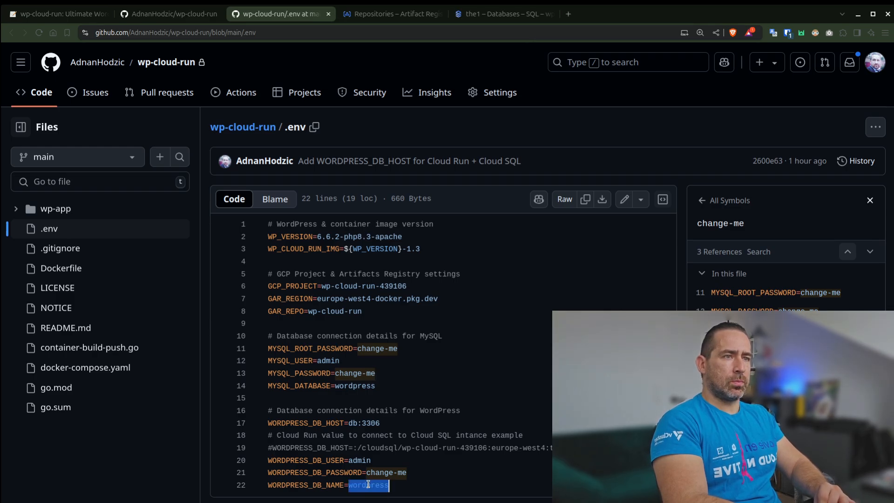
left_click(496, 14)
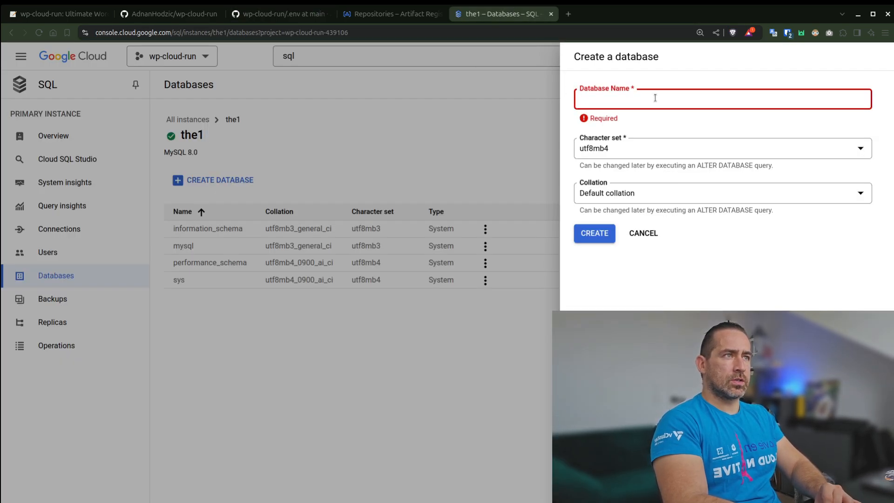
key("ctrl+v")
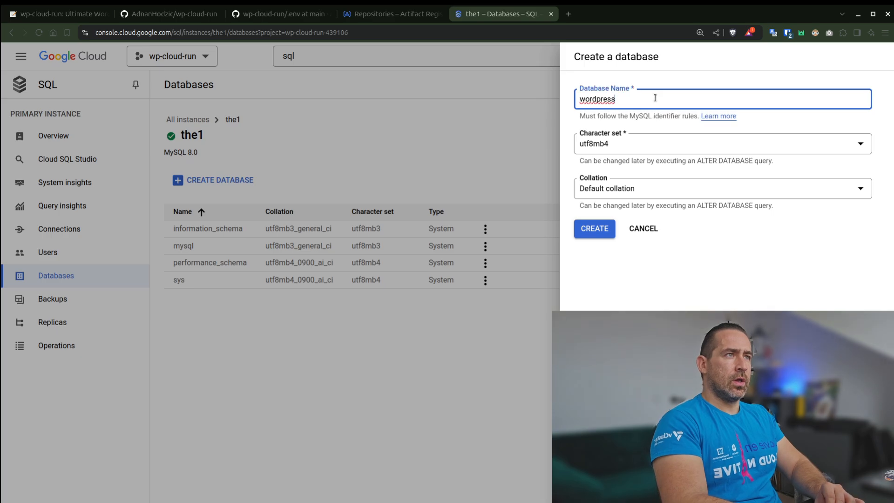
left_click(596, 229)
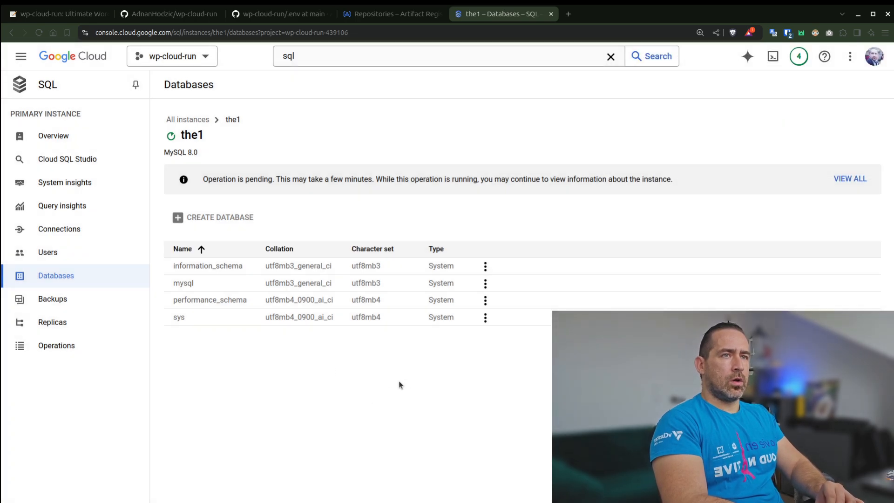
Start a new built-in user account on the1 with the user name admin, copied from WORDPRESS_DB_USER in the .env file.
left_click(92, 256)
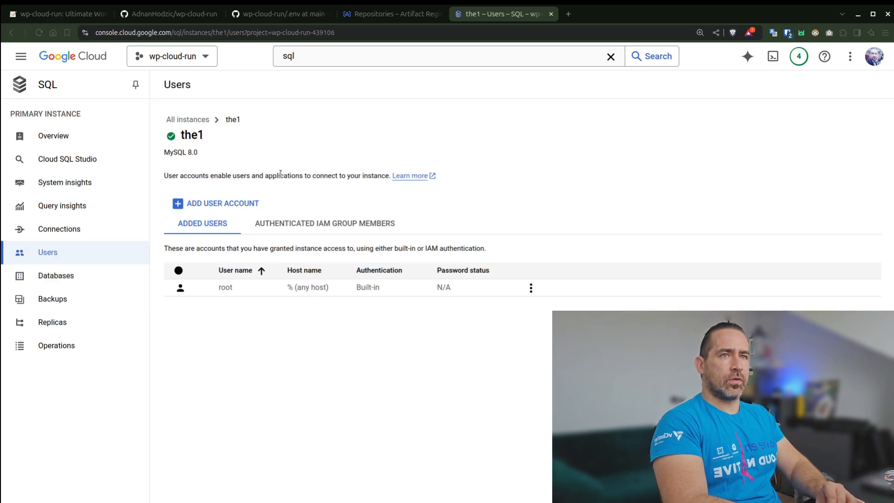
left_click(226, 203)
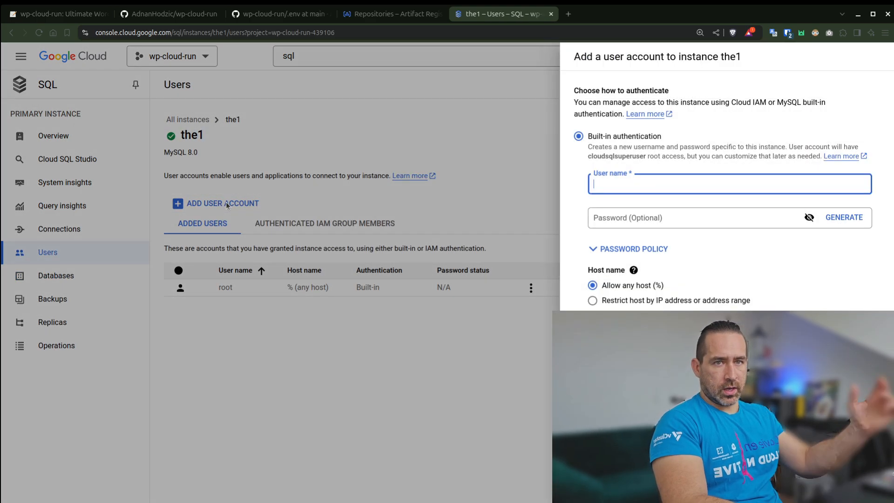
left_click(266, 17)
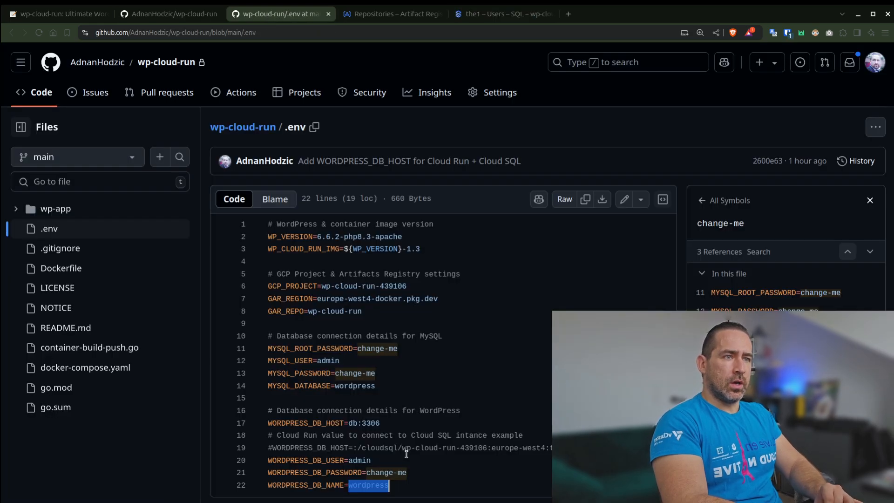
double_click(357, 459)
key("ctrl+c")
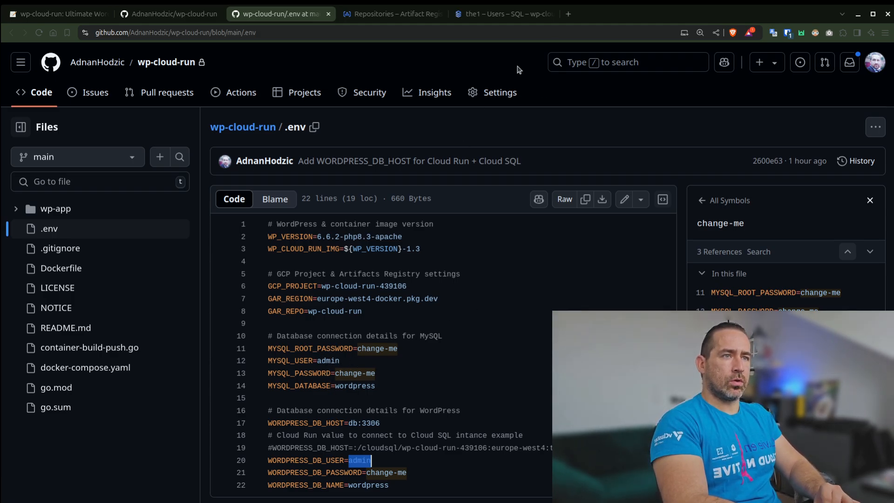
left_click(500, 14)
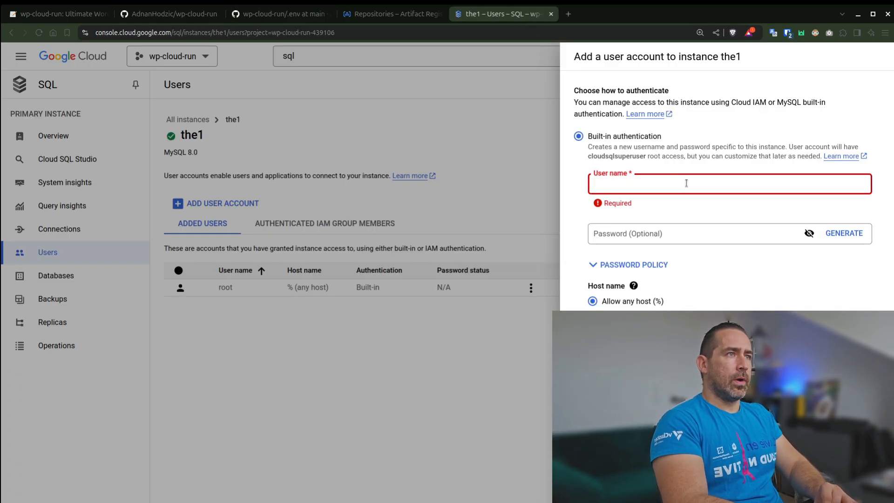
key("ctrl+v")
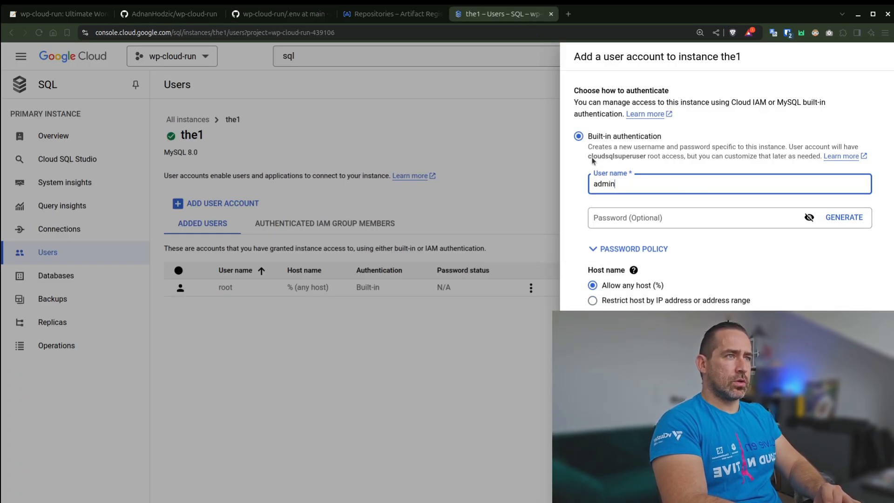
Copy the WORDPRESS_DB_PASSWORD value from the .env file into the new user's Password field, unmask it to check, and add the account.
left_click(391, 14)
left_click(277, 14)
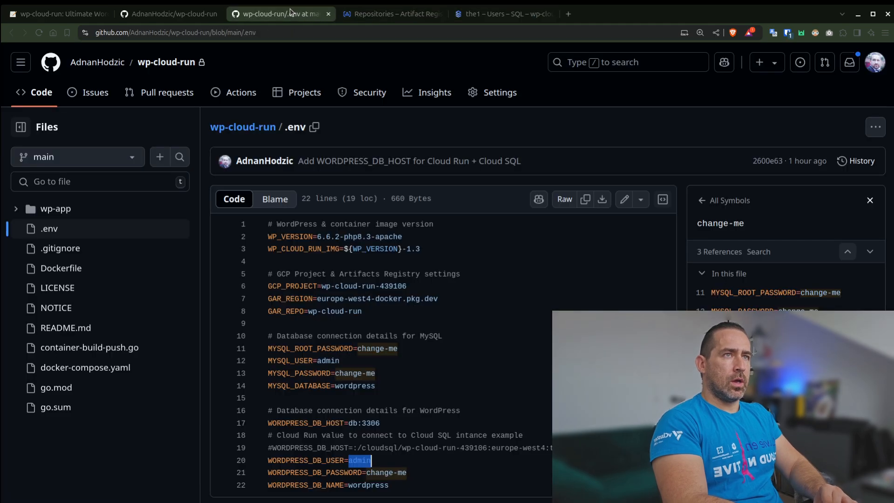
left_click_drag(383, 373, 337, 369)
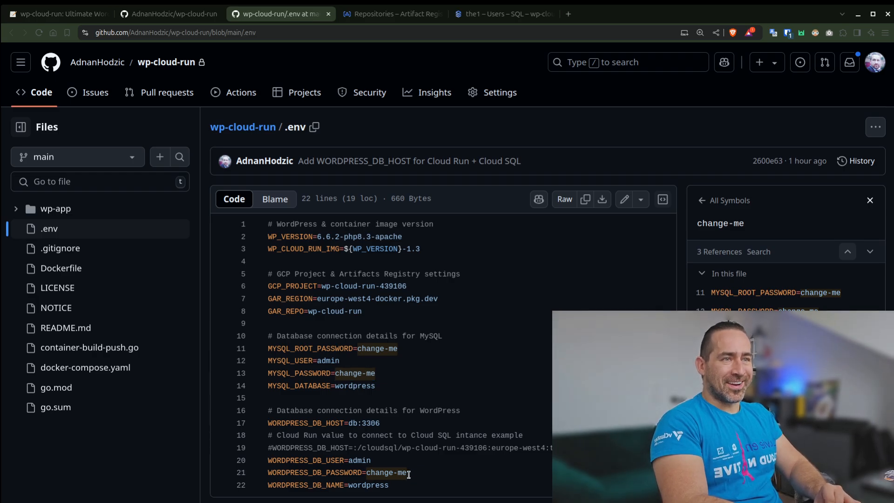
left_click_drag(409, 473, 369, 473)
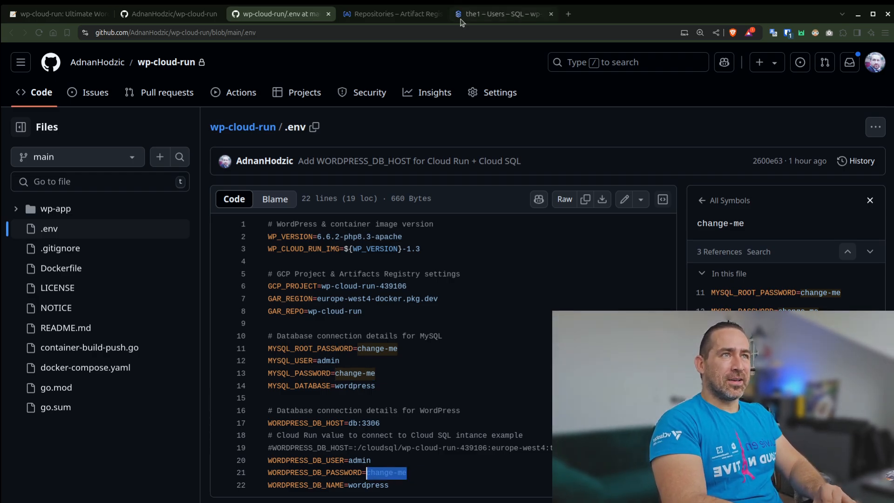
left_click(498, 14)
key("Tab")
key("ctrl+v")
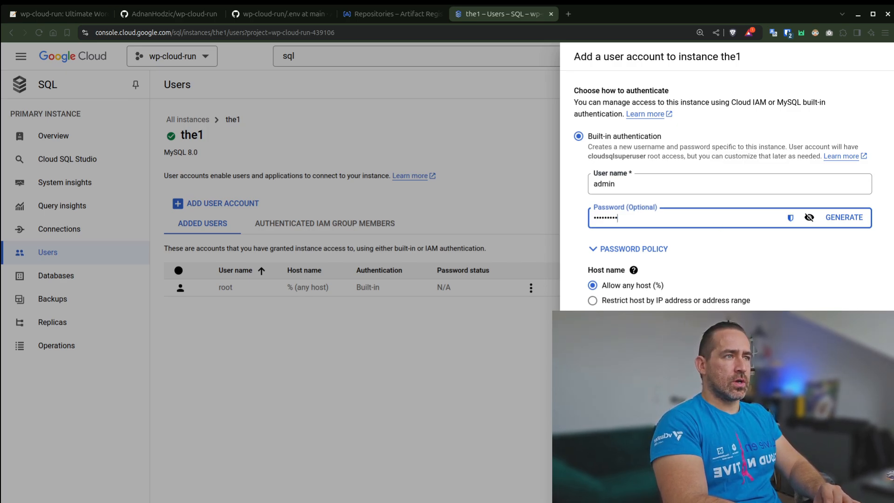
left_click(809, 217)
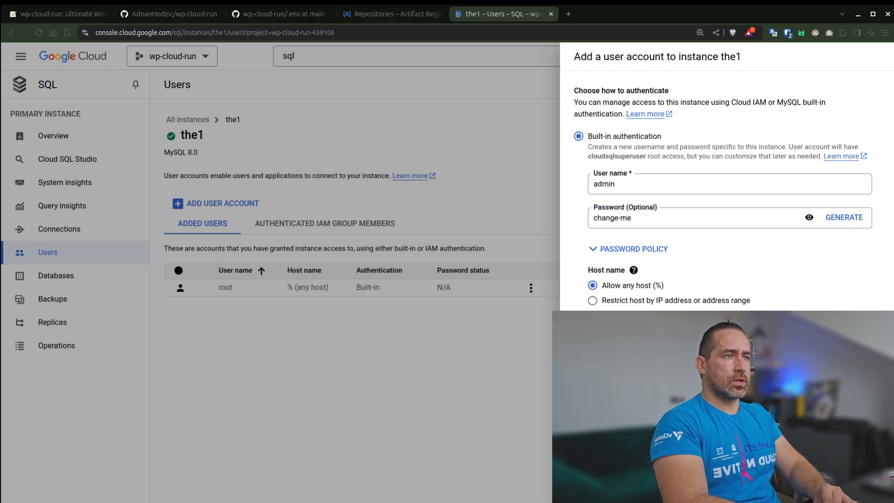
left_click(588, 373)
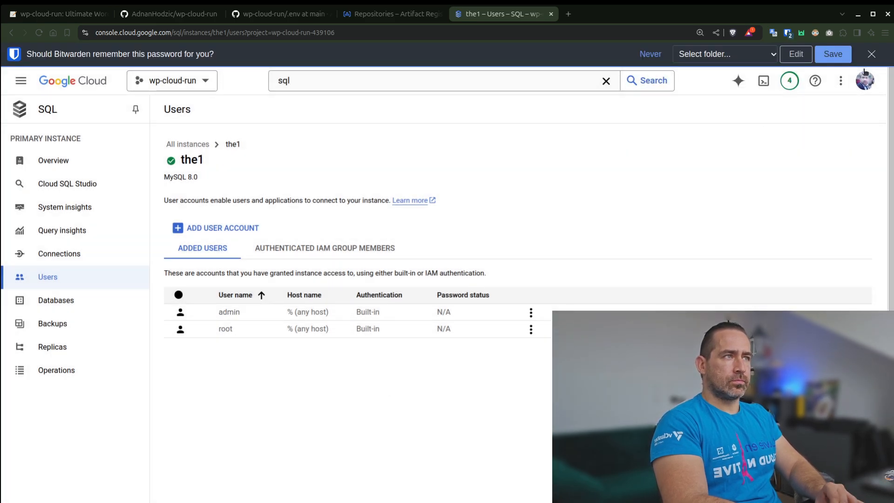
Dismiss the password manager's offer to save the password and check the guide's section 3 outline for the backup tasks.
left_click(872, 54)
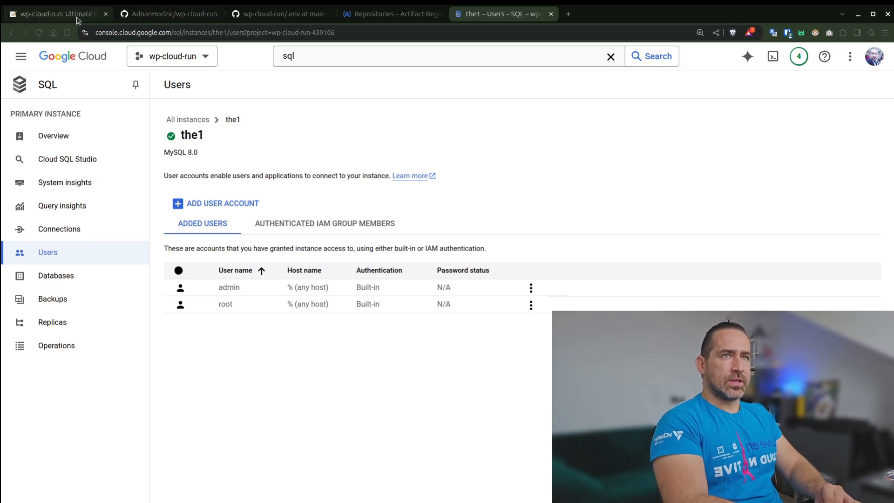
left_click(71, 18)
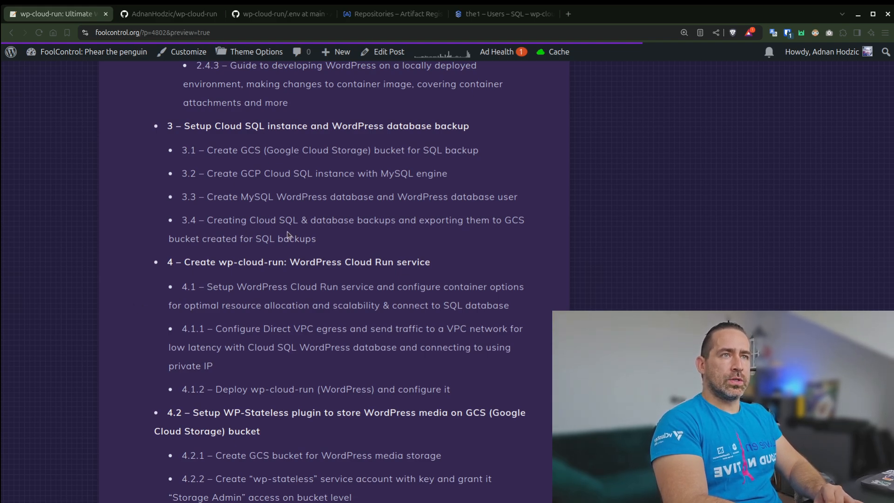
left_click(494, 20)
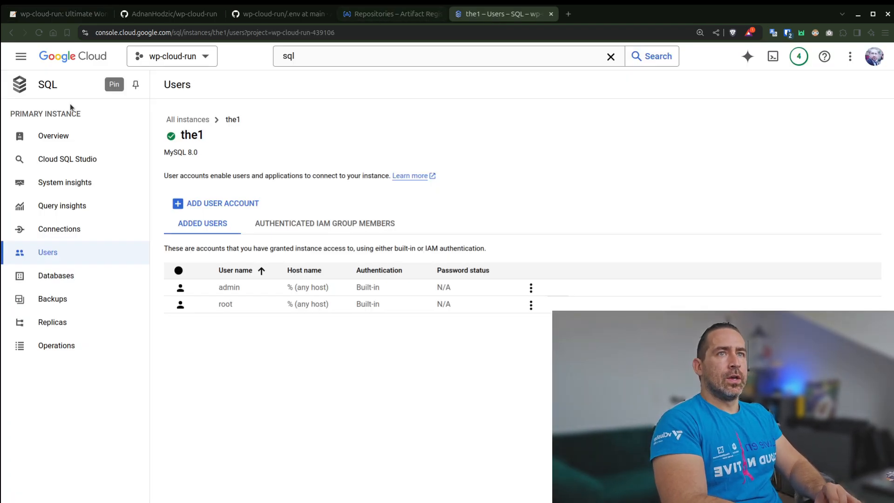
Review the1's backup settings and the storage price in the Create a Backup form, leaving the form without creating a backup.
left_click(79, 300)
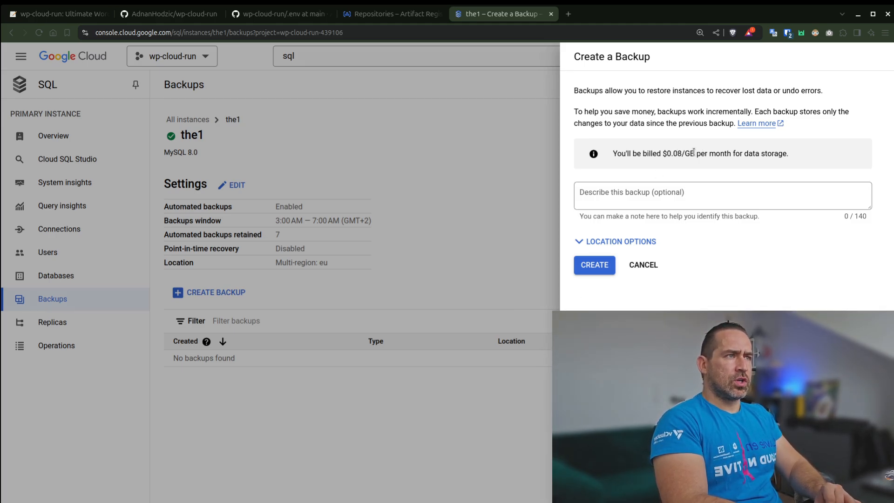
left_click_drag(694, 153, 671, 154)
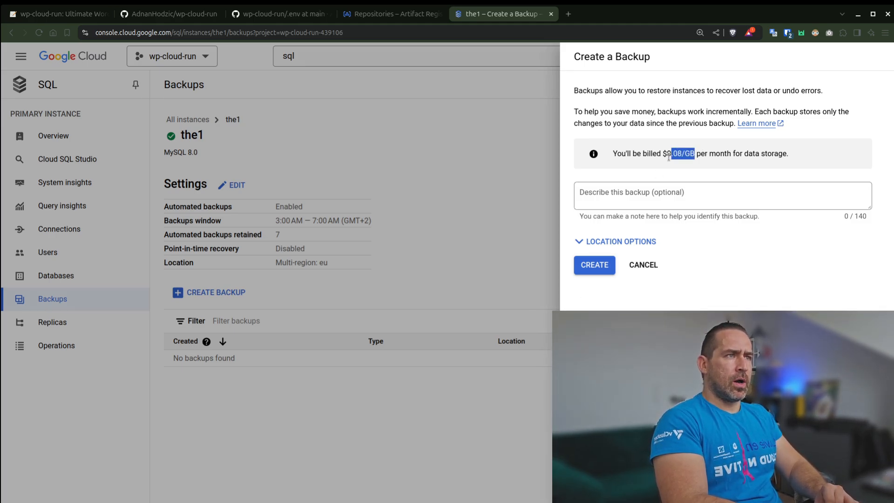
left_click(647, 268)
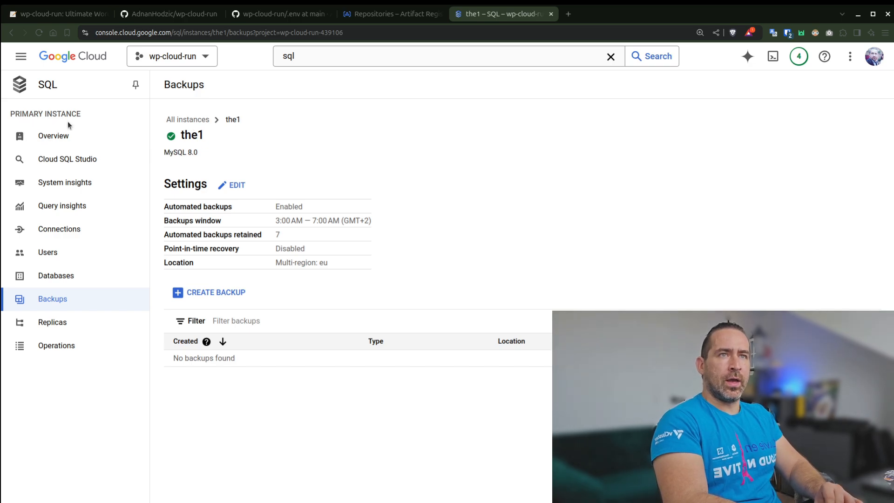
Start a new Cloud Storage bucket from a separate console tab and try the name the1_backup.
middle_click(68, 56)
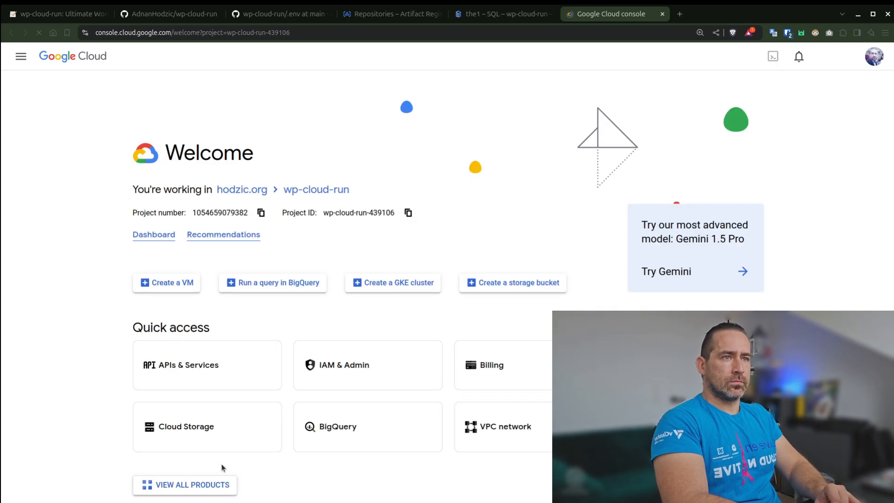
left_click(213, 428)
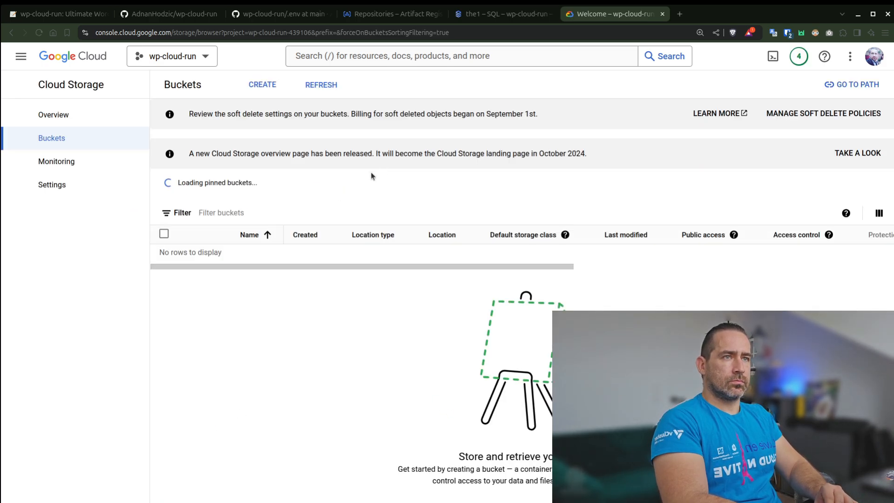
left_click(257, 84)
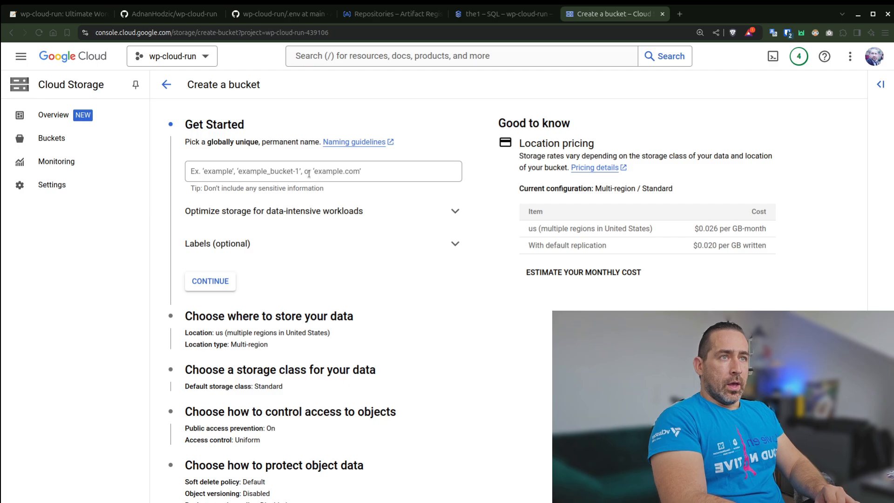
left_click(309, 174)
type("the1_backup")
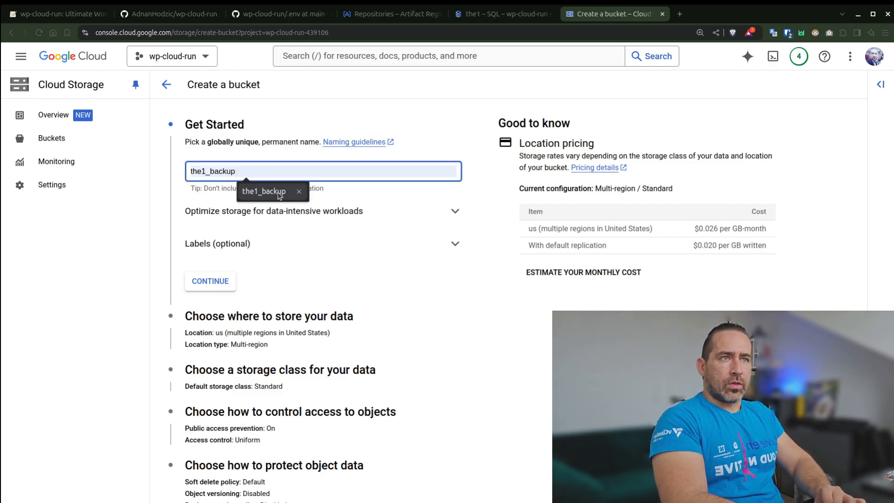
left_click(264, 191)
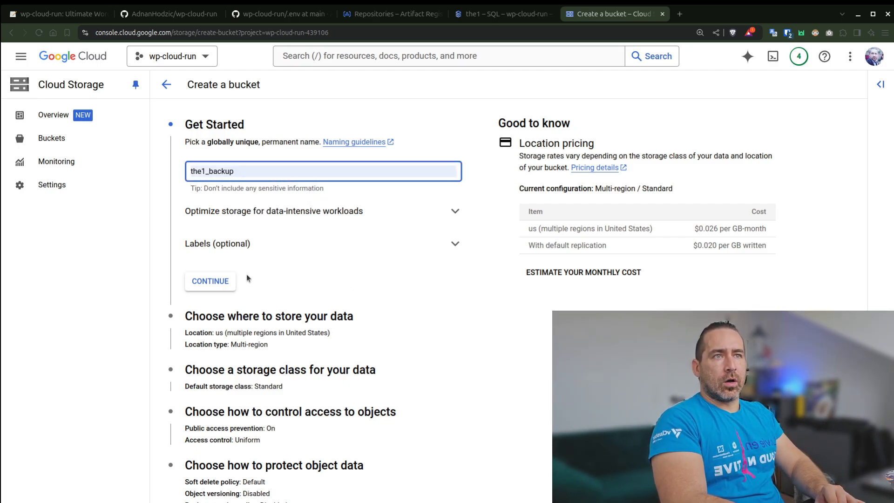
left_click(211, 281)
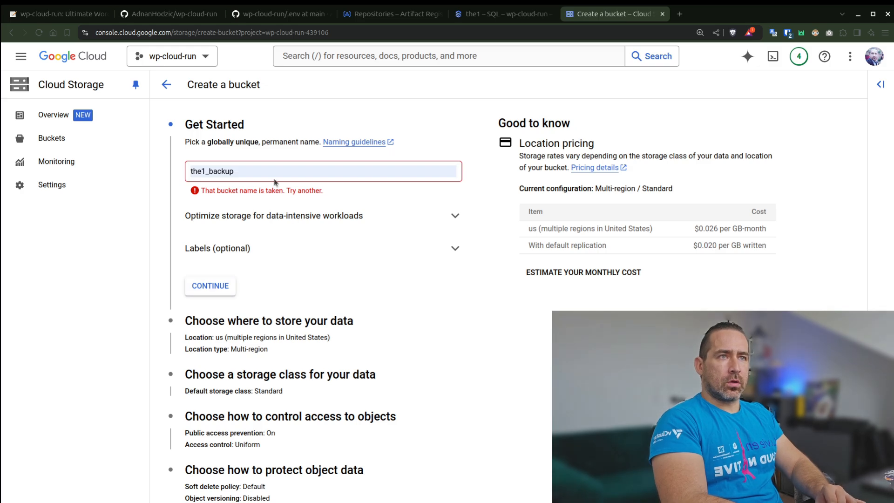
Make the bucket name unique by appending an underscore and the owner's first name to the1_backup, and accept it.
left_click(280, 166)
type("_")
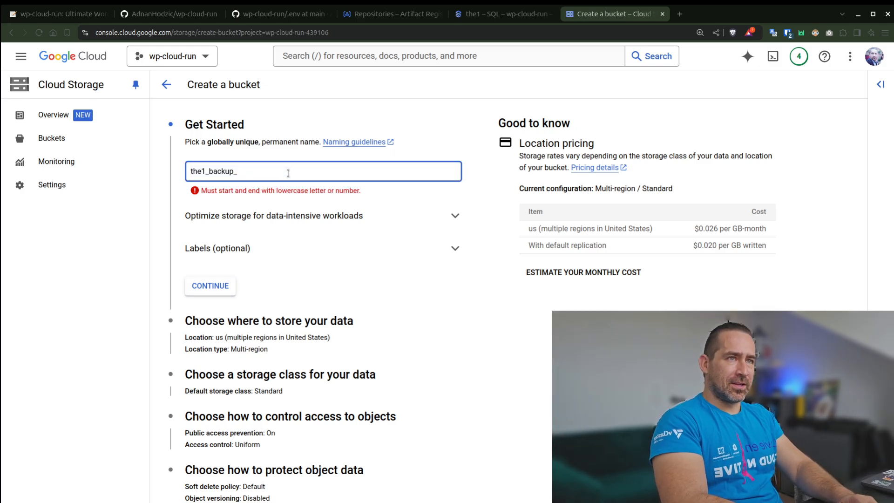
type("adnan")
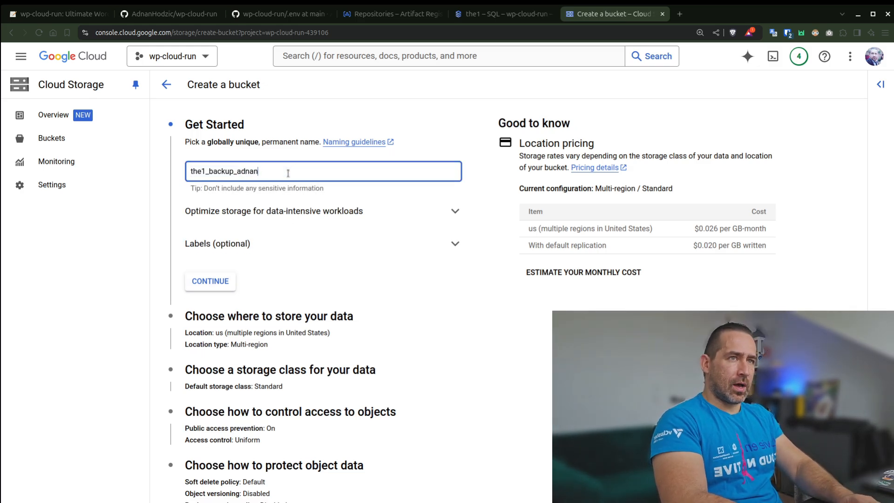
left_click(210, 282)
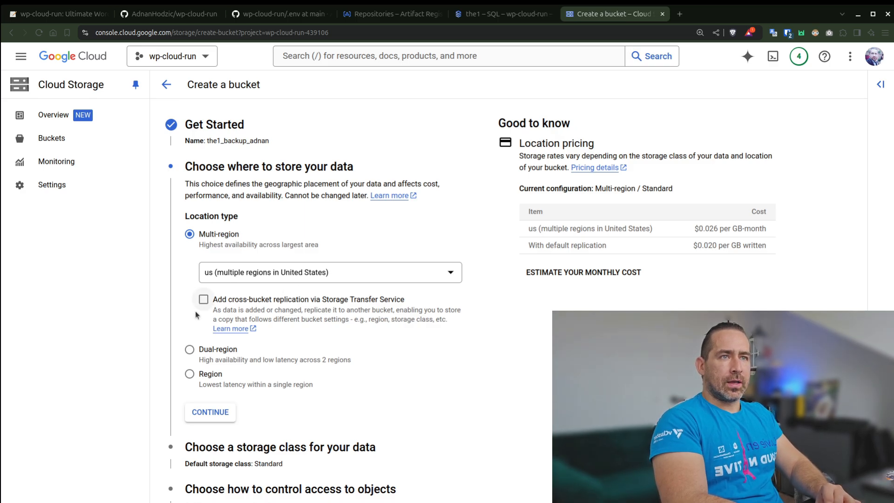
Set the bucket's location type to Region with europe-west4 (Netherlands) and accept the location.
left_click(189, 374)
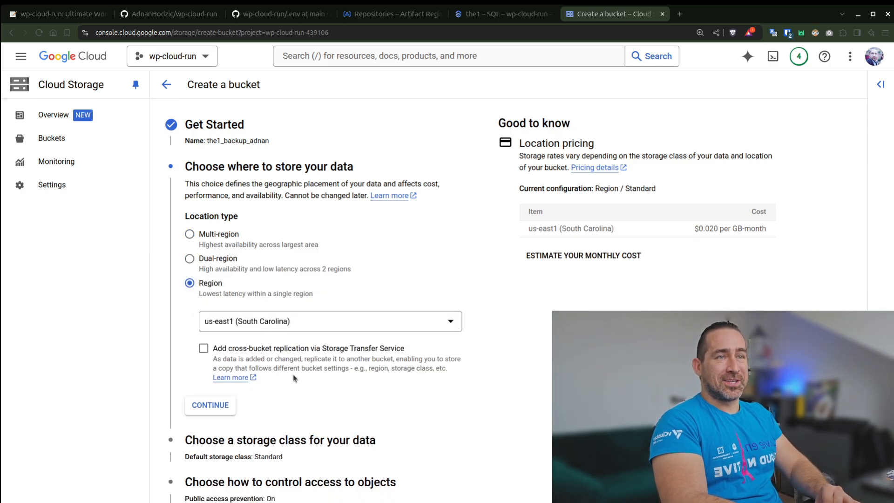
left_click(276, 322)
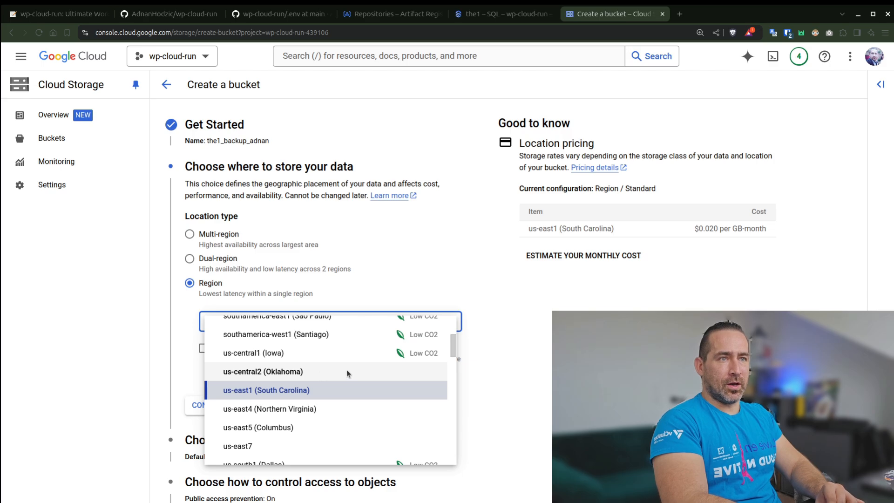
scroll(347, 370, "down", 5)
scroll(347, 372, "down", 5)
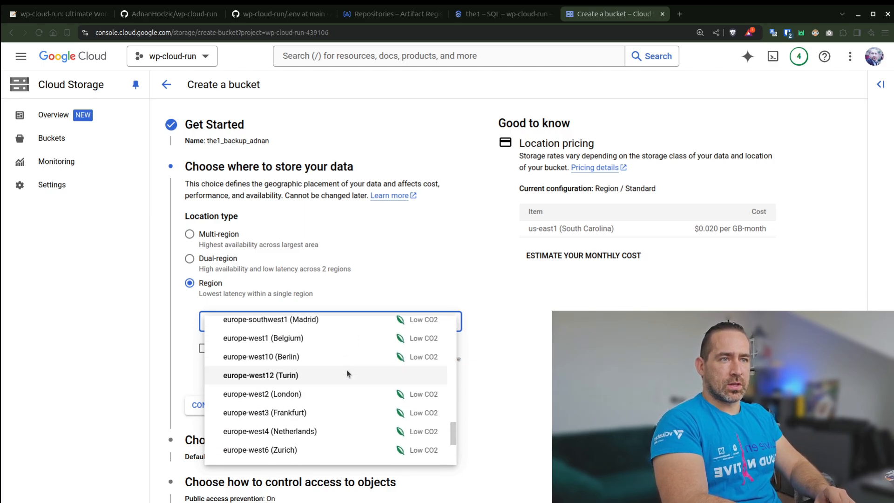
left_click(347, 429)
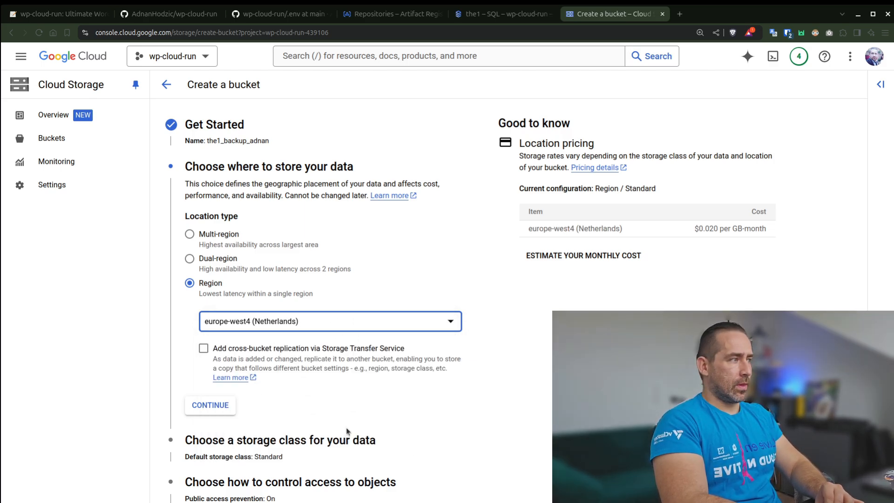
left_click(221, 406)
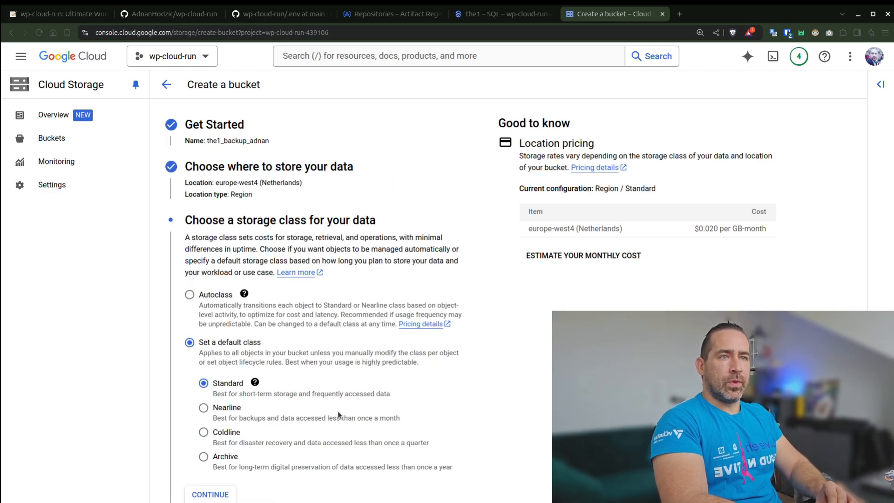
Choose the Autoclass storage class, keep uniform access with public access prevention enforced, and create the bucket.
left_click(190, 295)
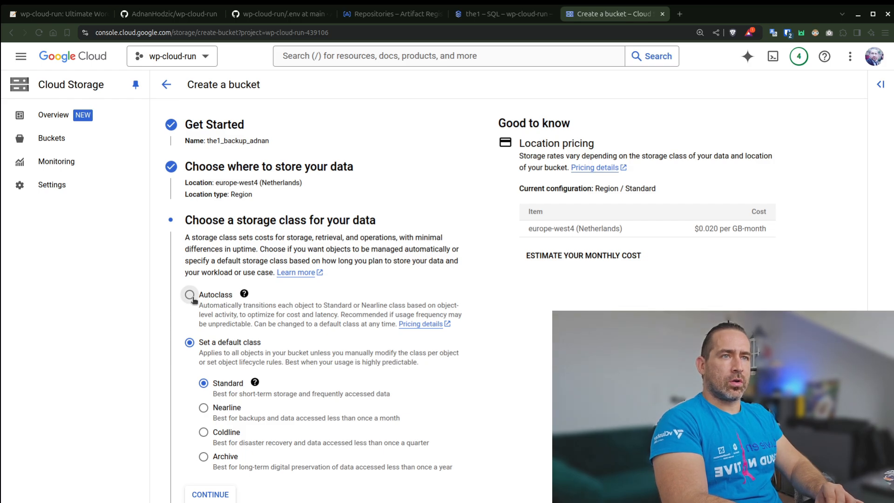
scroll(424, 434, "down", 1)
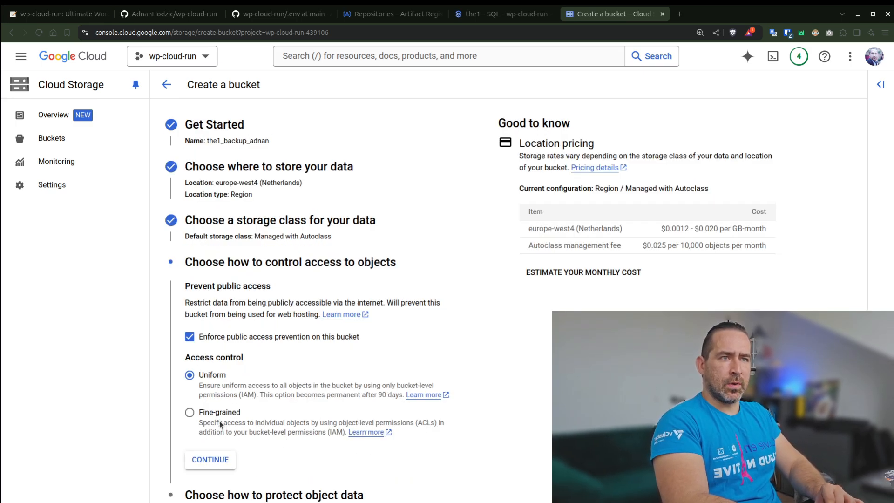
left_click(210, 459)
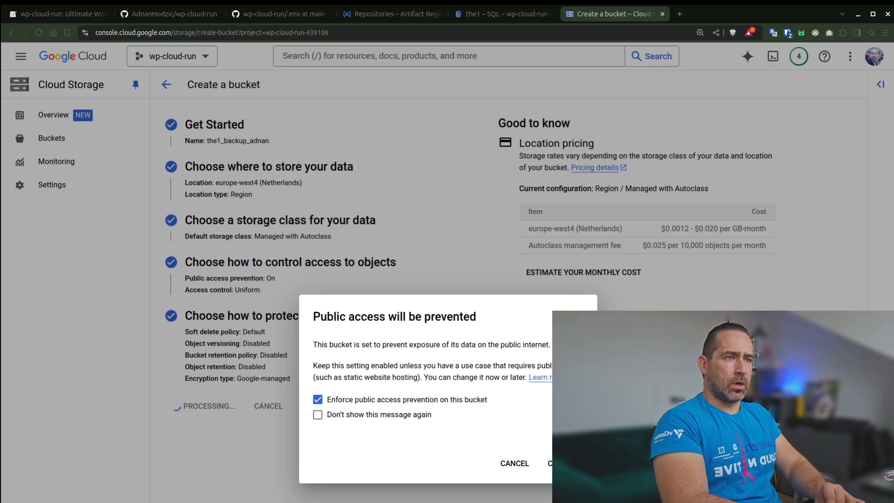
left_click(549, 464)
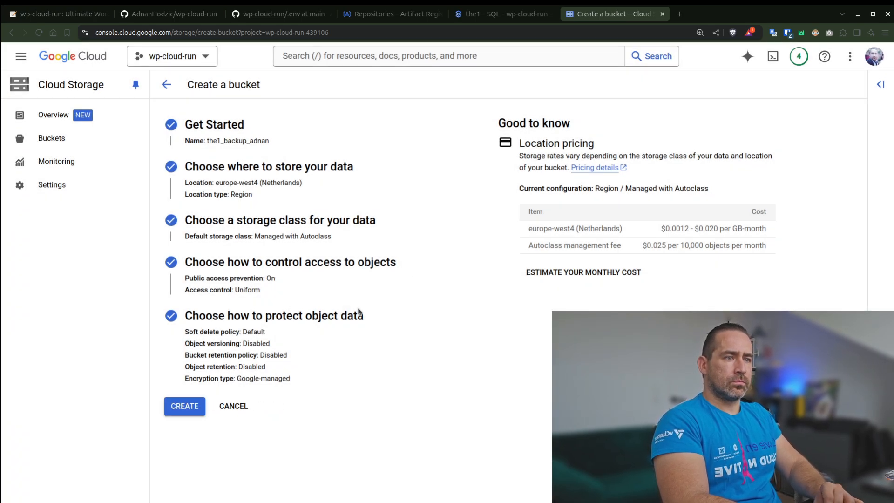
Export the entire the1 SQL instance in SQL format to the new backup bucket.
left_click(510, 17)
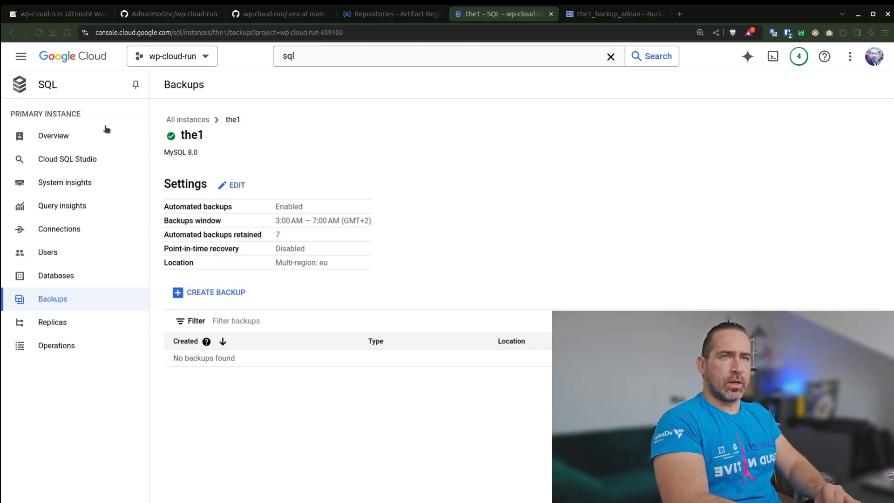
left_click(49, 140)
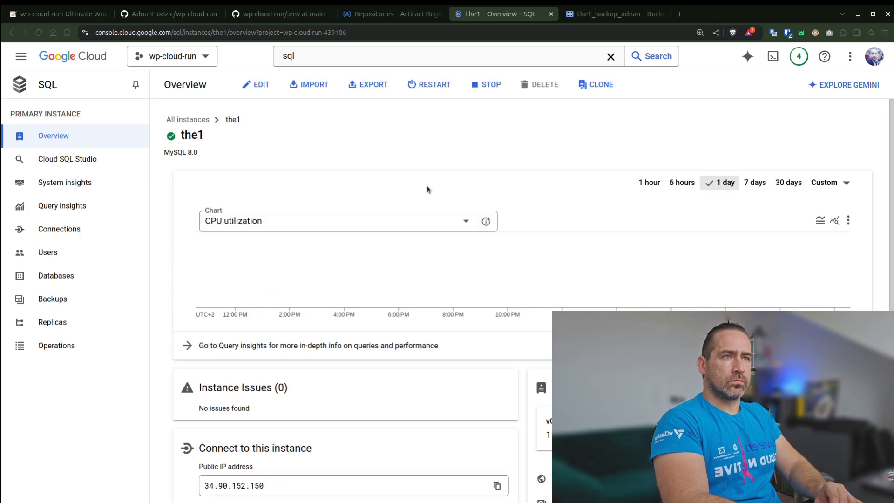
left_click(367, 84)
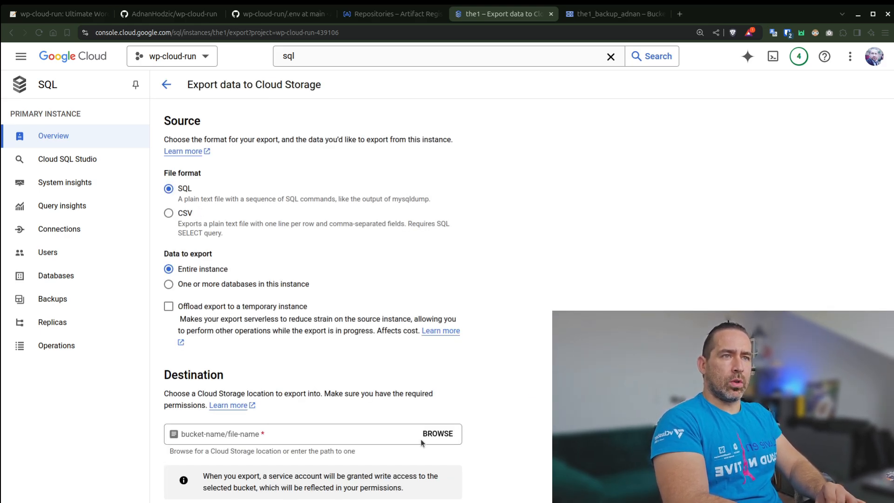
left_click(440, 438)
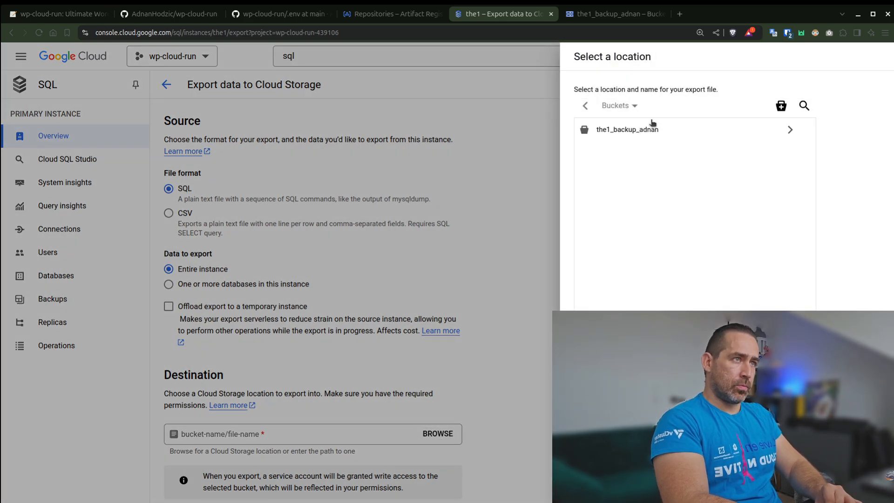
left_click(789, 131)
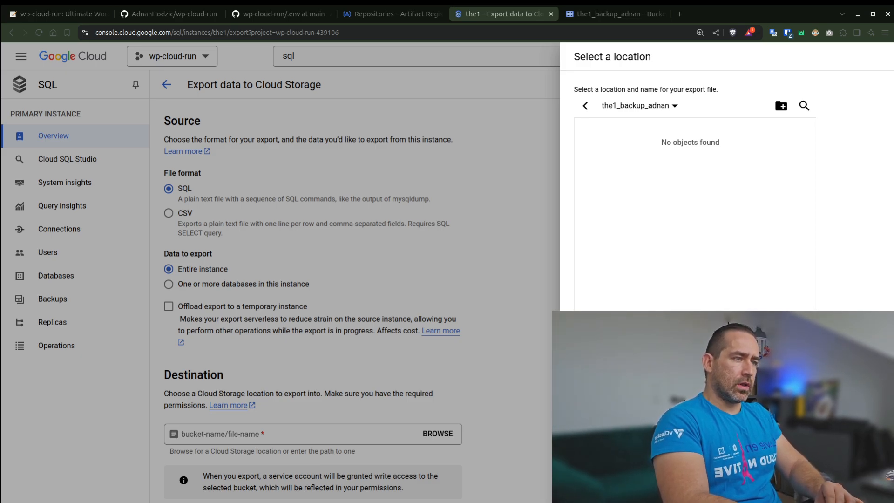
left_click(593, 484)
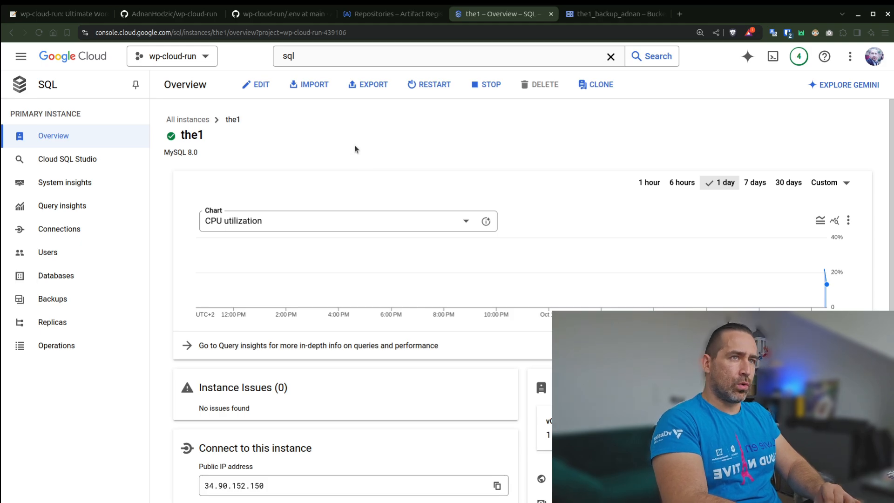
Set up a SQL-format export of the the1 instance limited to the wordpress database.
left_click(371, 85)
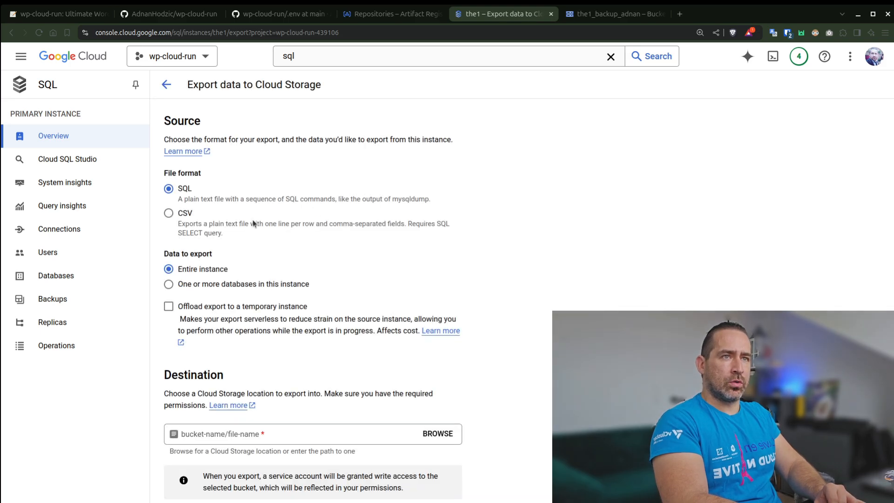
left_click(168, 285)
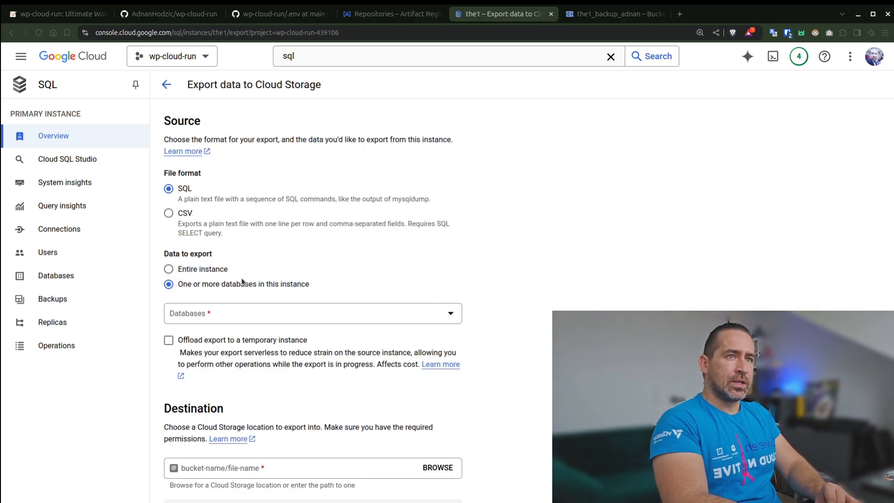
left_click(271, 307)
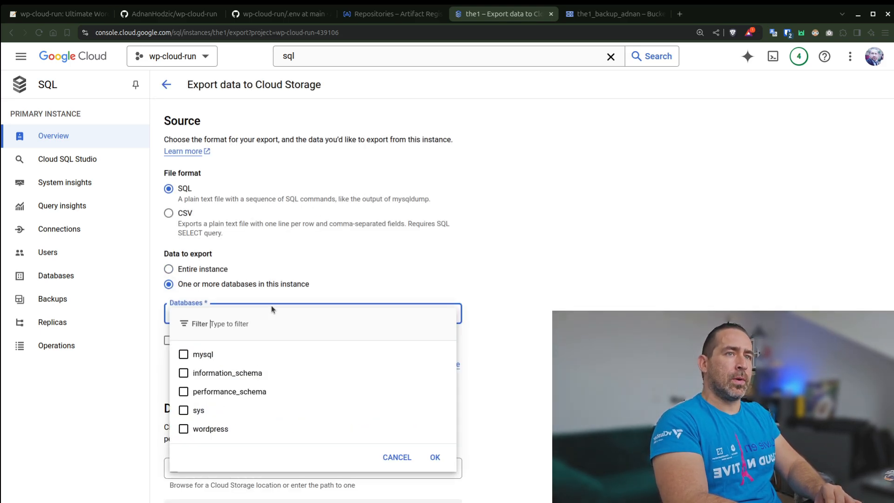
left_click(183, 432)
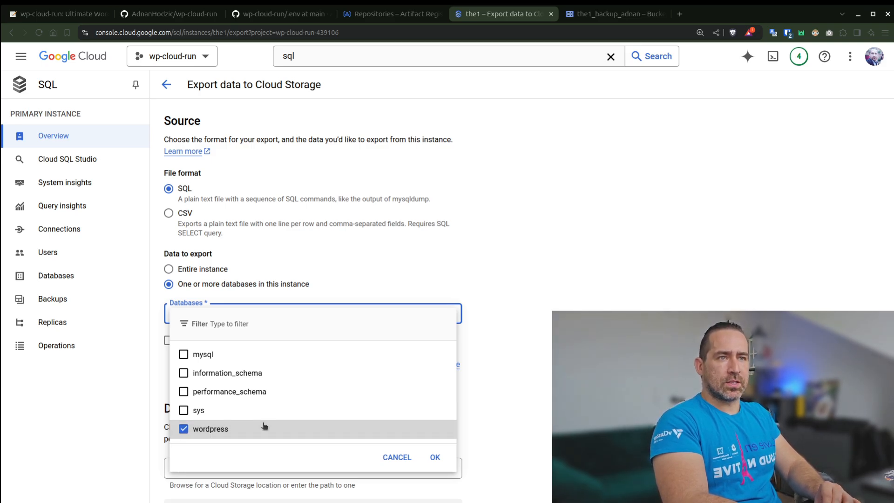
left_click(435, 457)
Choose the SQL backup bucket as destination, name the file wordpress_backup-10-19 (10:34:29).sql, and run the export.
left_click(438, 467)
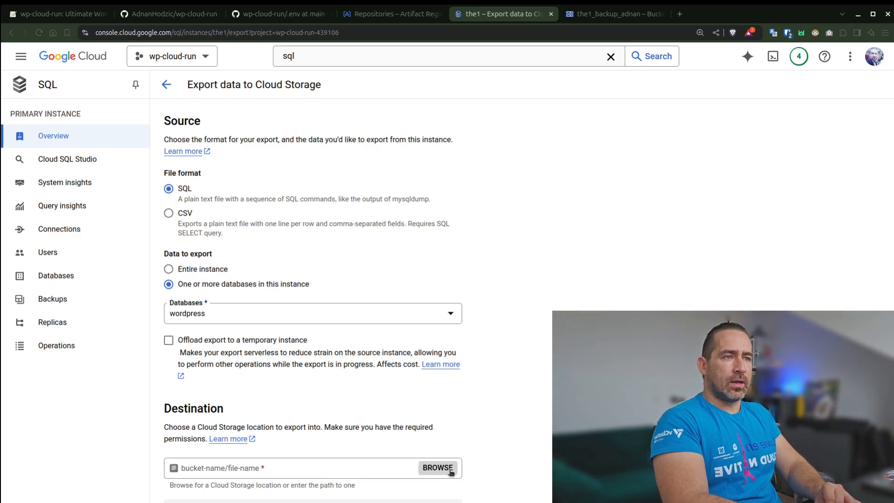
left_click(789, 129)
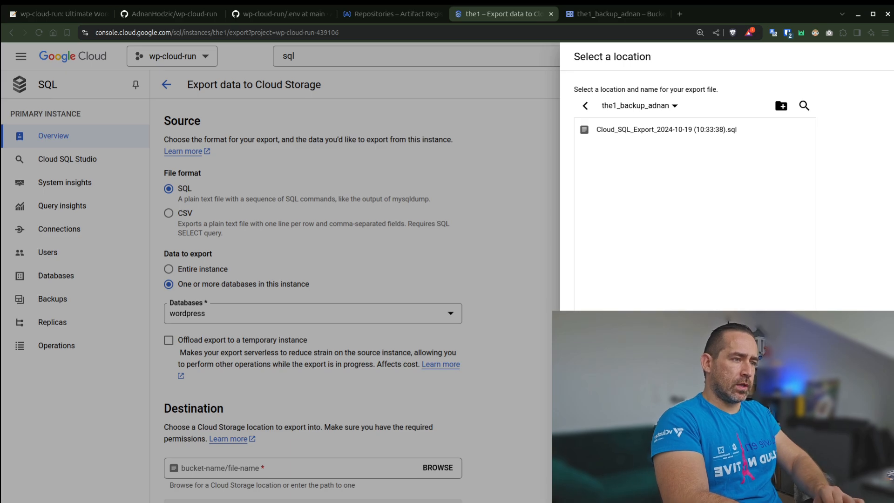
key("Return")
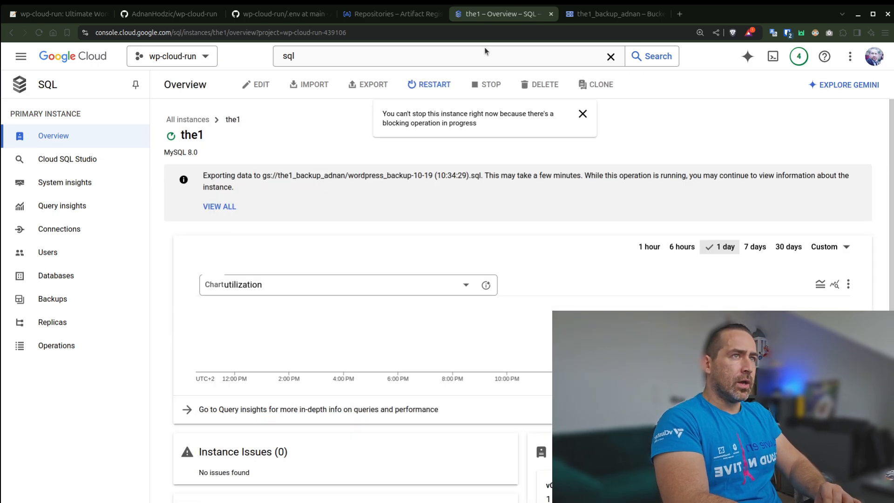
Reload the backup bucket's object list to check for the exported instance and wordpress database files.
left_click(600, 16)
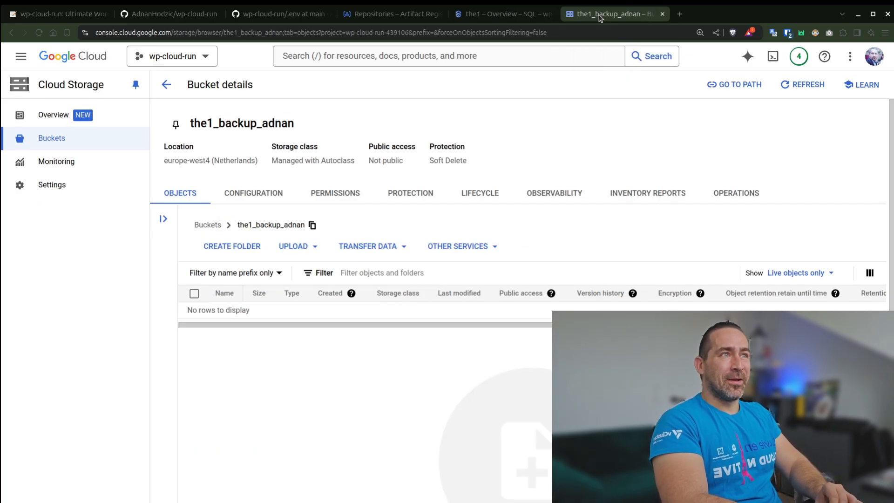
key("F5")
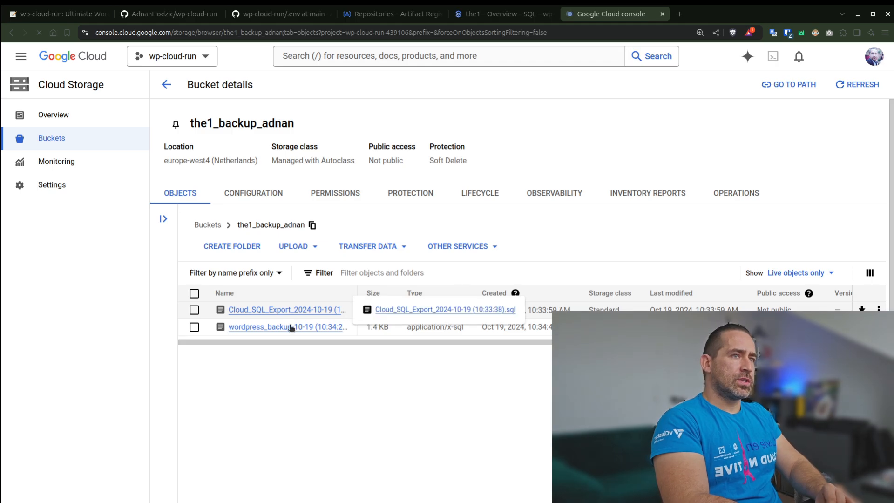
Check the the1 instance overview and return to the wp-cloud-run guide's outline at section 4 on creating the WordPress Cloud Run service.
left_click(499, 14)
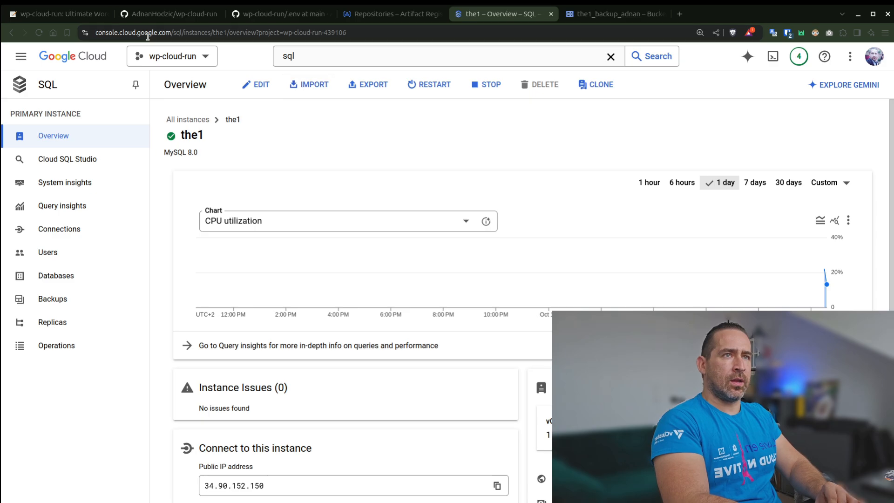
left_click(80, 18)
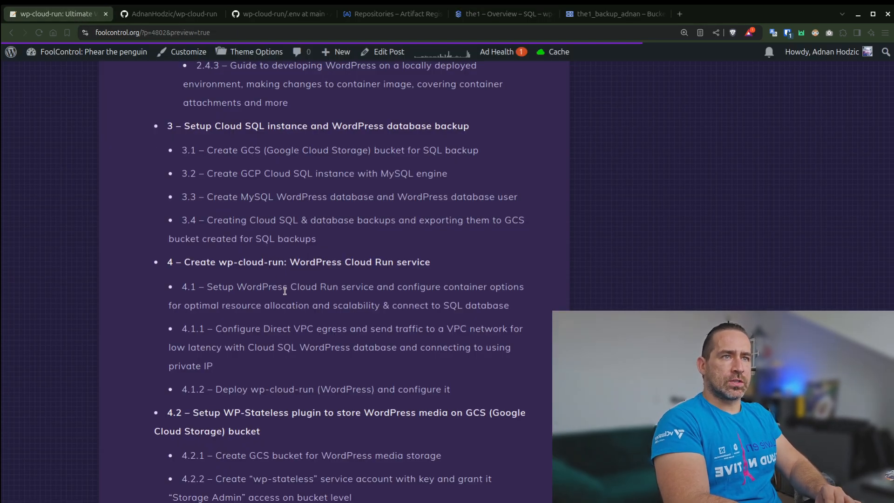
scroll(149, 327, "down", 3)
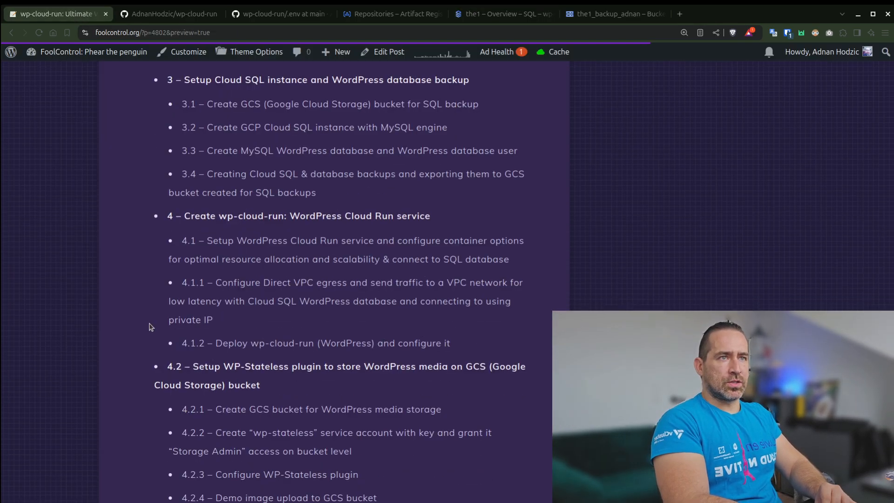